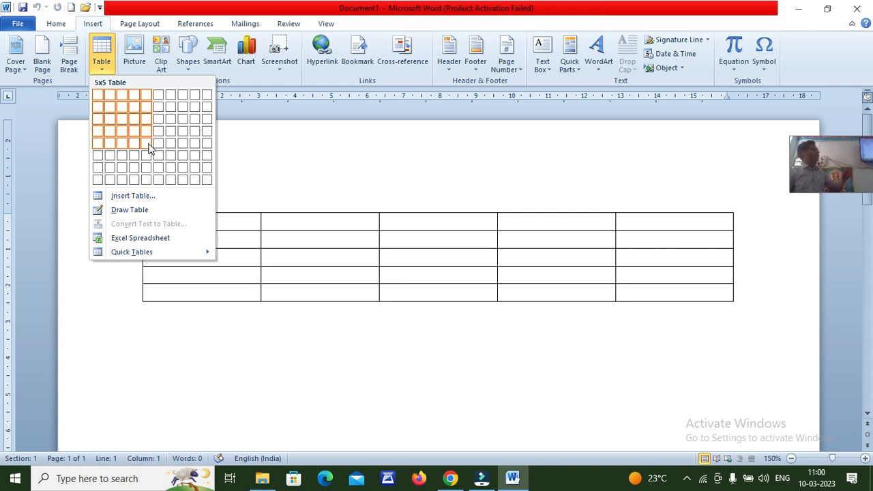
Insert a blank 5×5 table from the Table grid and select its first row
left_click(148, 145)
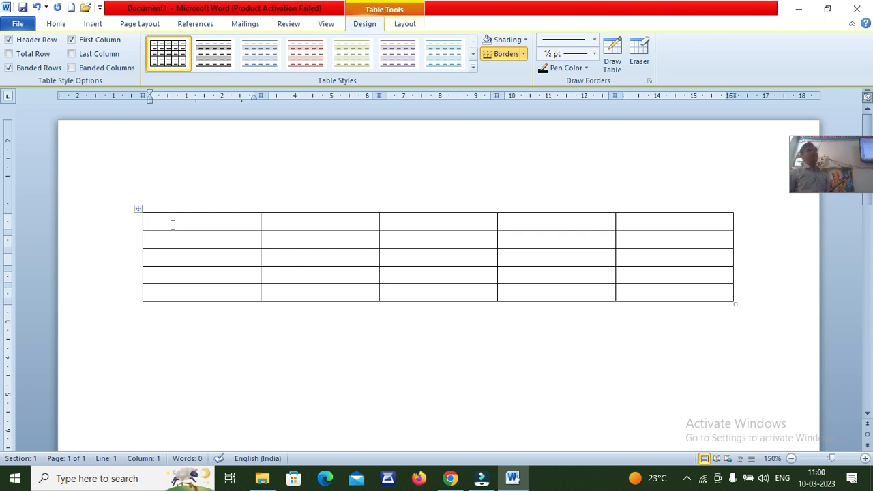
left_click(117, 226)
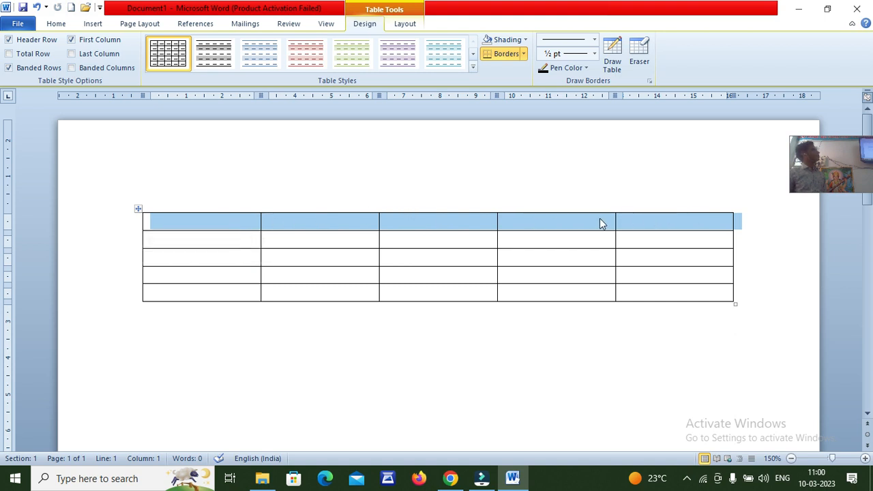
left_click(220, 225)
left_click(187, 206)
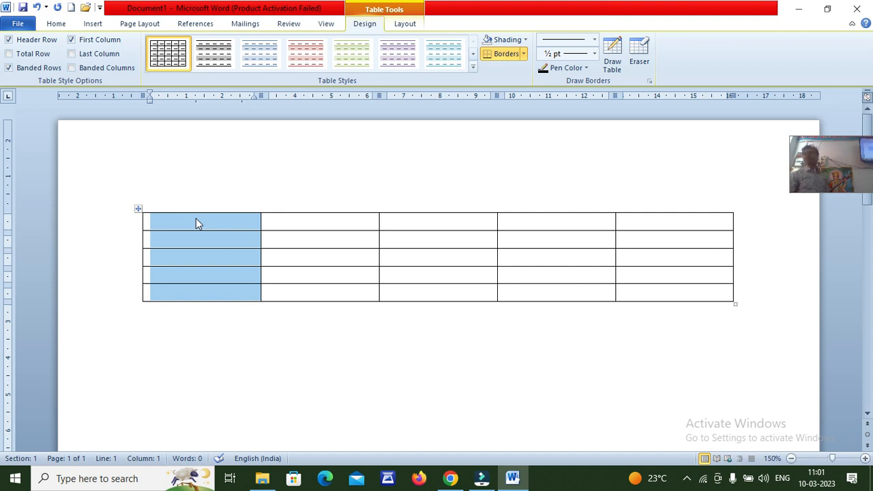
left_click(323, 207)
left_click(323, 208)
left_click(436, 209)
left_click(435, 209)
left_click(532, 209)
left_click(642, 206)
left_click(642, 206)
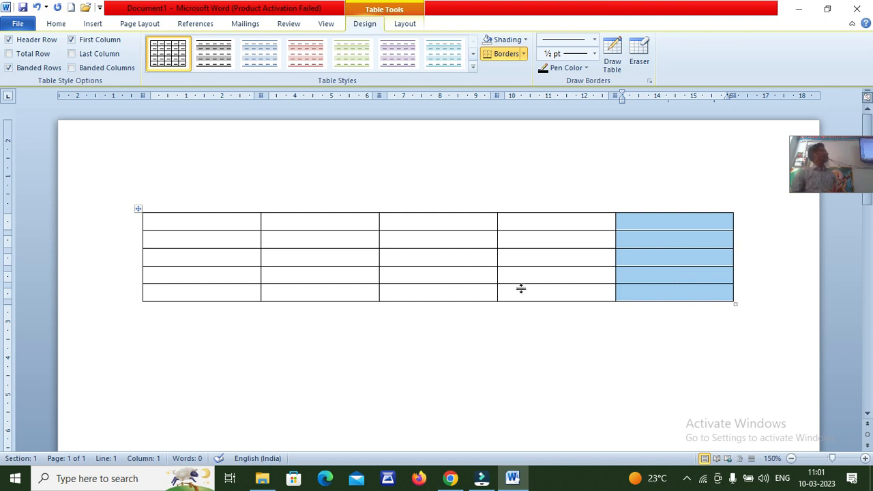
left_click(118, 222)
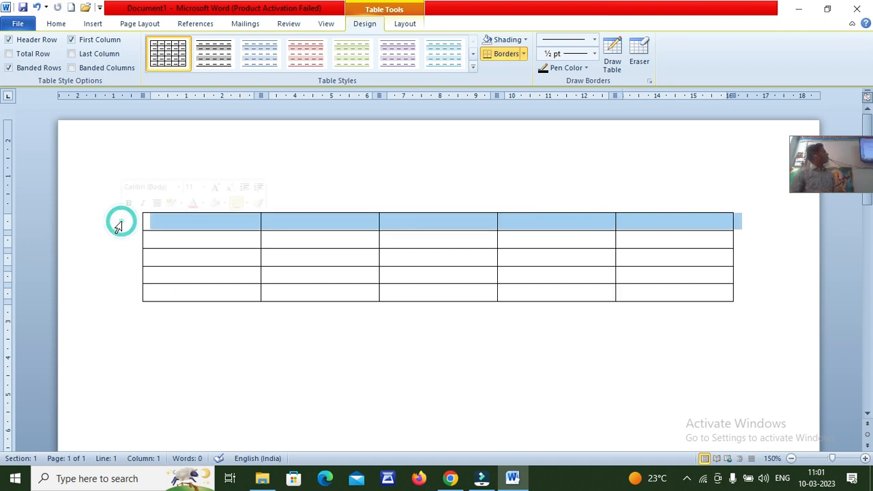
left_click(120, 240)
left_click(126, 258)
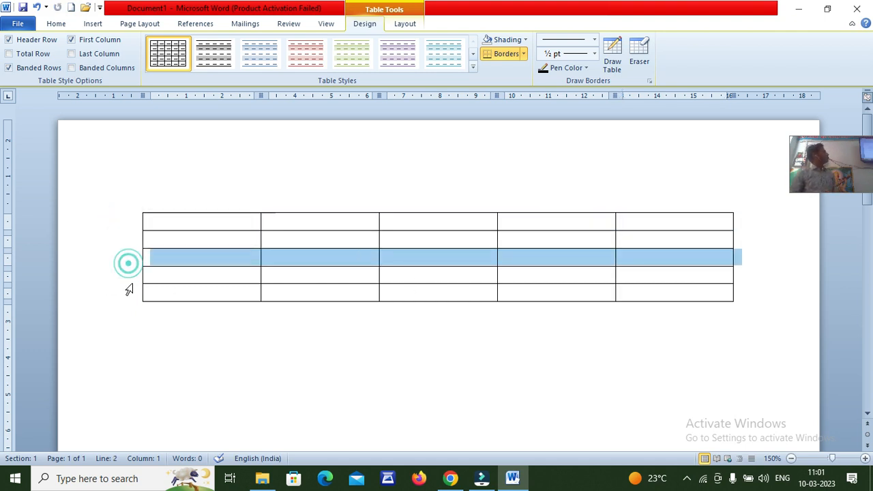
left_click(130, 292)
left_click(129, 275)
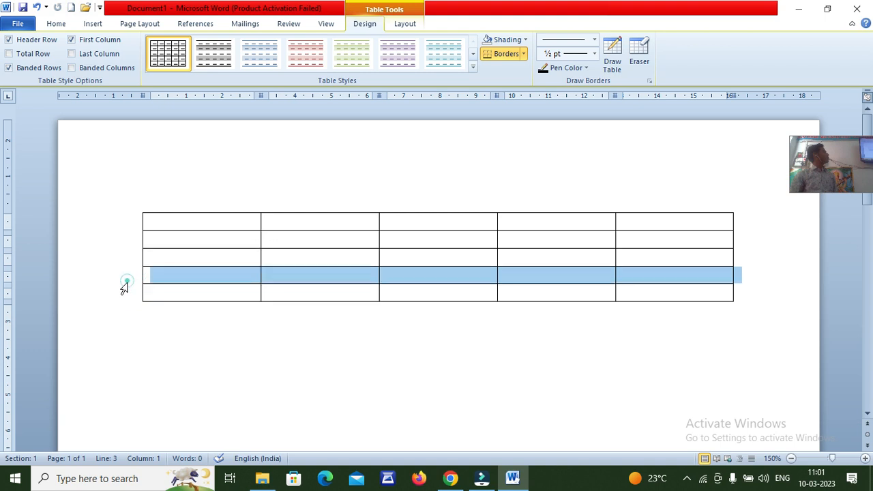
left_click(132, 294)
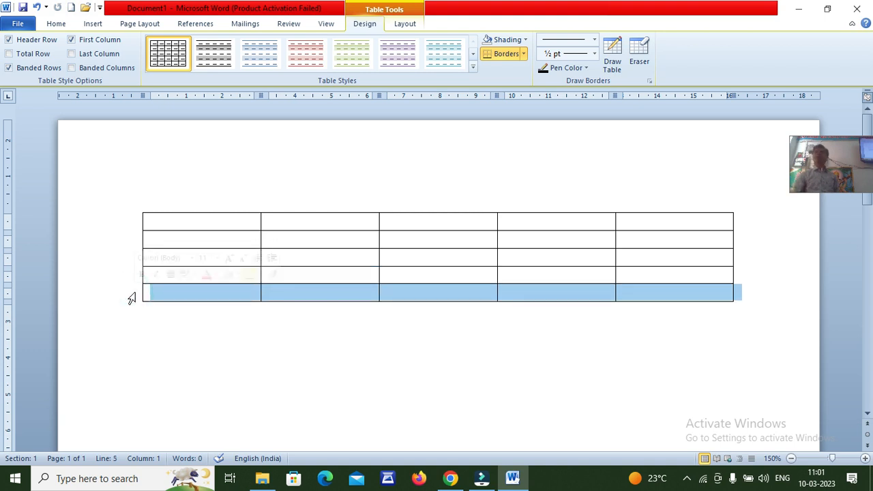
left_click(156, 226)
left_click(155, 225)
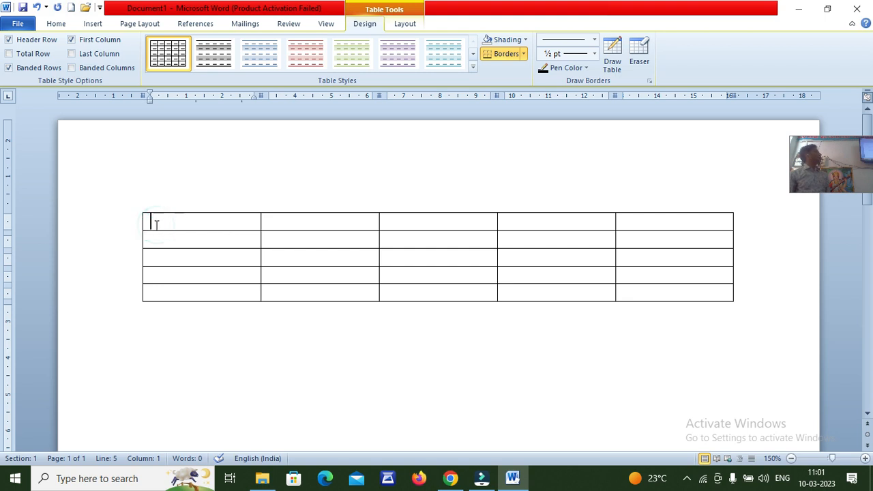
left_click(144, 225)
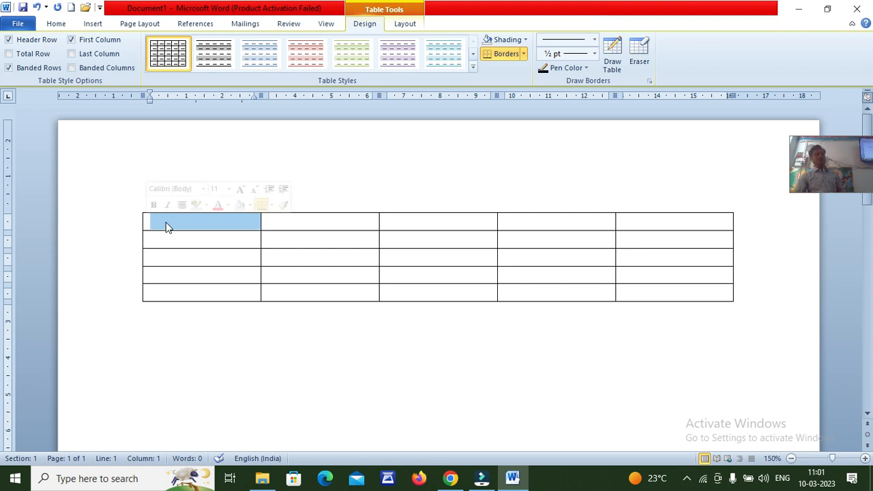
left_click(169, 221)
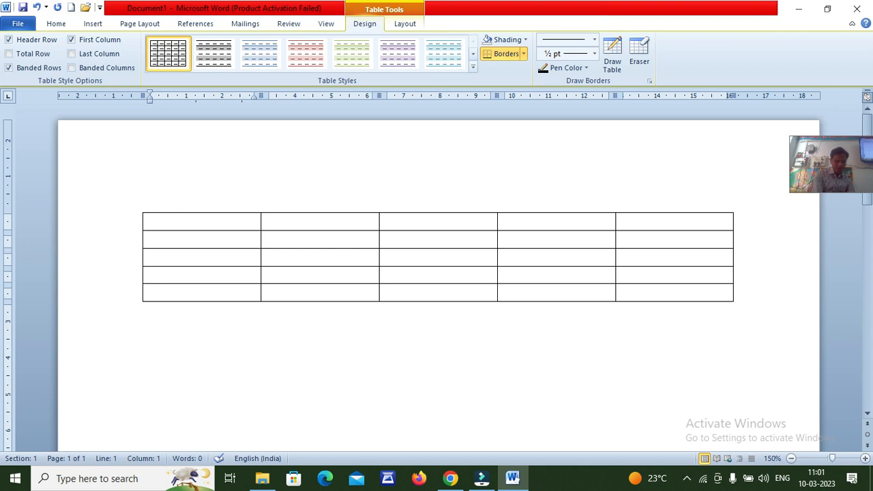
Enter S.No, Name, Fathers Name, City and Mobile across the five first-row cells
type("S.No")
key("Tab")
type("N")
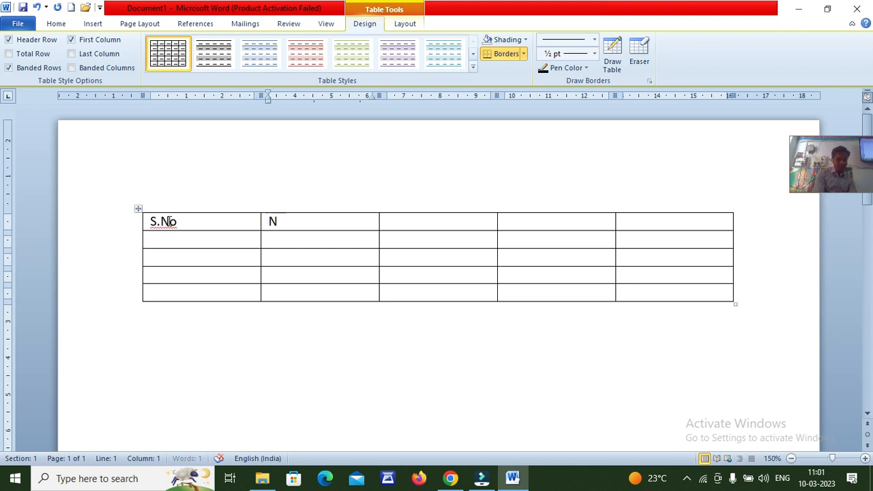
type("ame")
key("Tab")
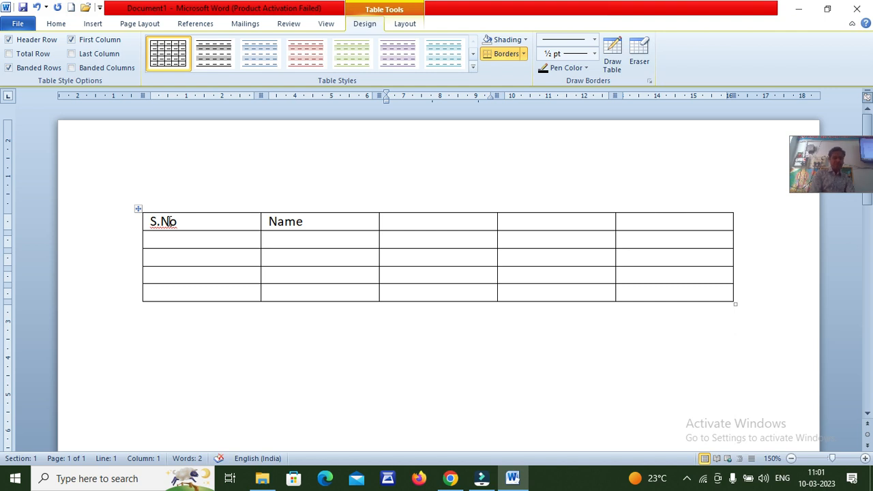
type("Fathers")
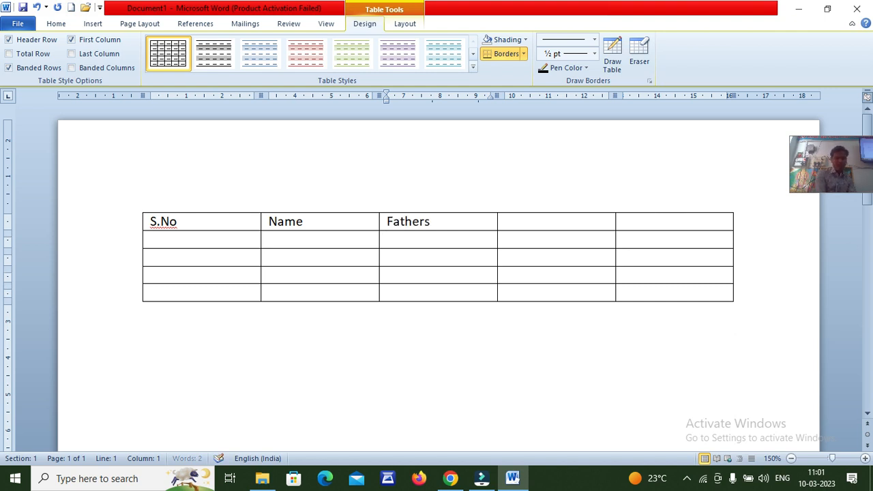
type(" Name")
key("Tab")
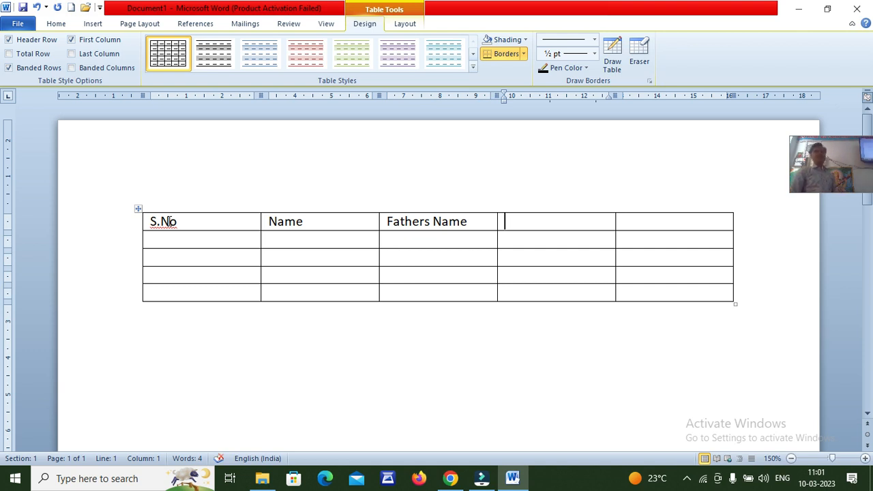
type("C")
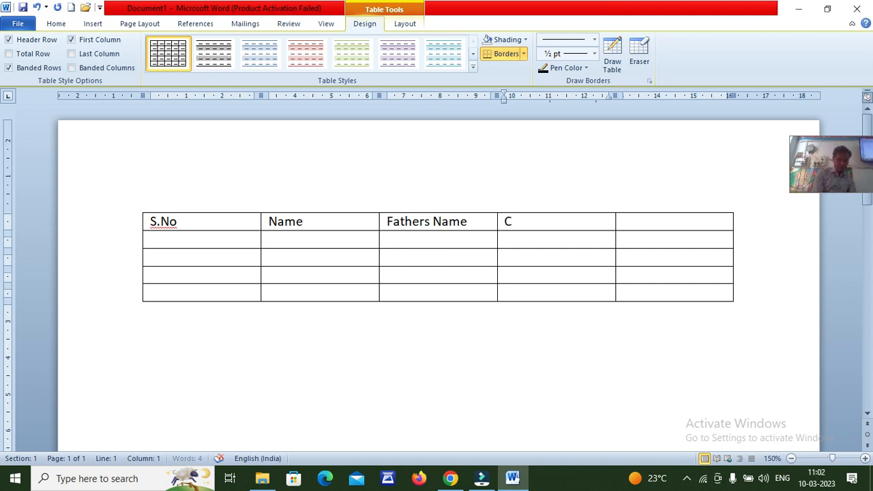
type("ity")
key("Tab")
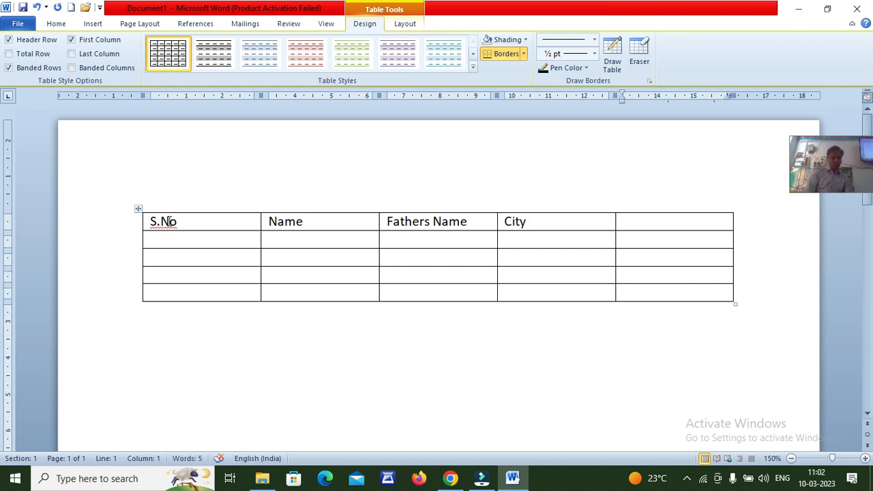
type("Mobile")
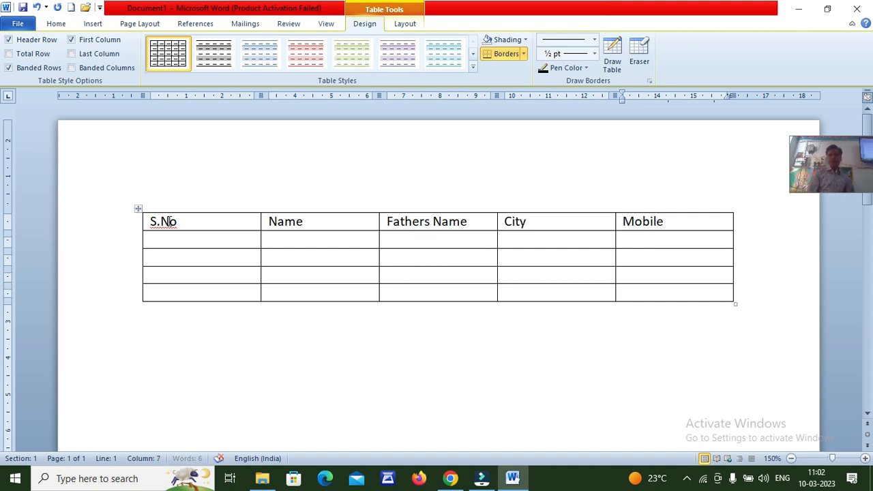
key("Right")
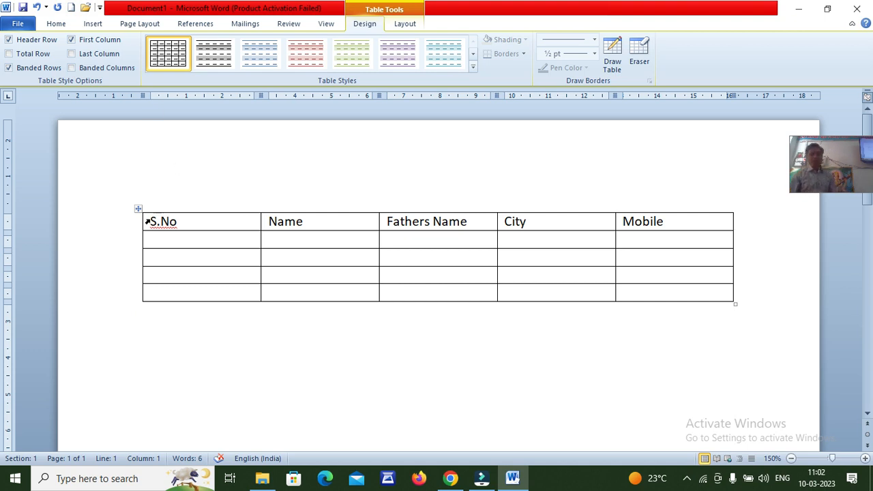
Change the first heading to 'S. No.' and type serial number 1 beneath it
left_click(161, 224)
left_click(178, 222)
type(".")
left_click(182, 239)
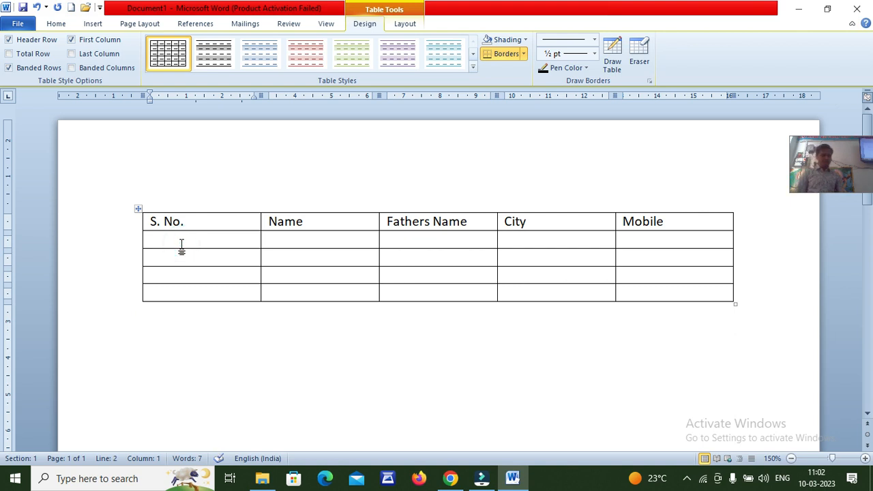
type("1")
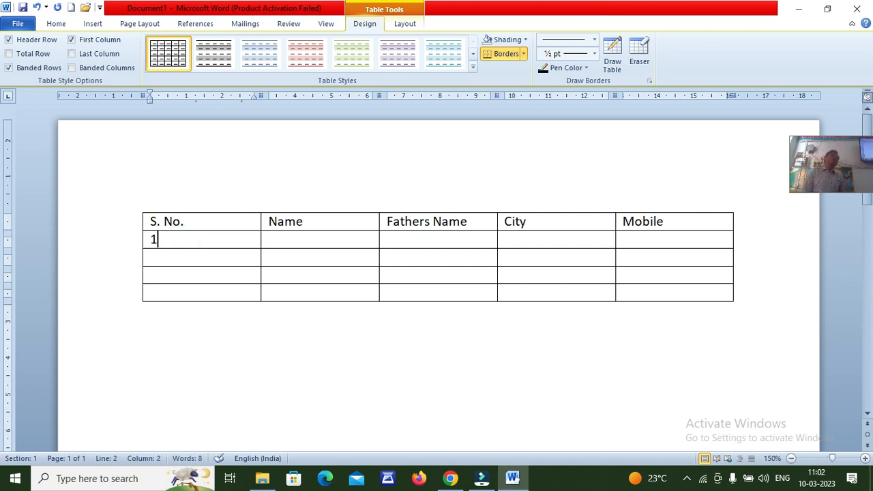
key("Return")
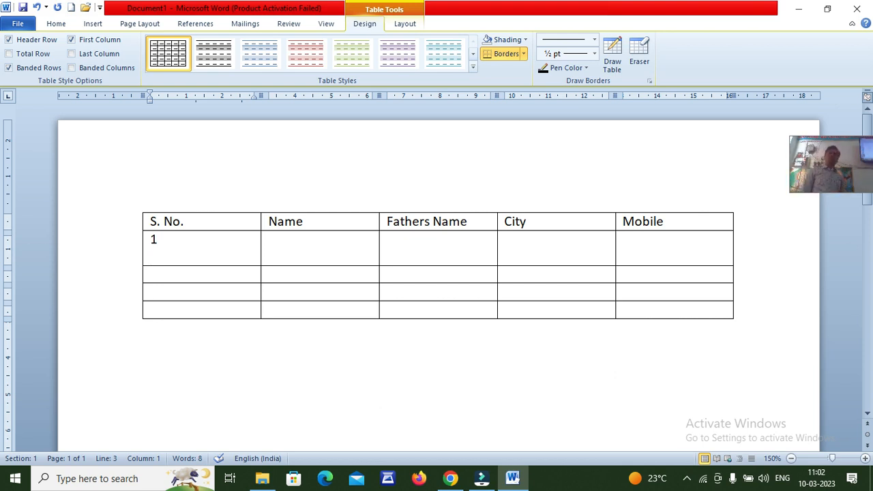
key("BackSpace")
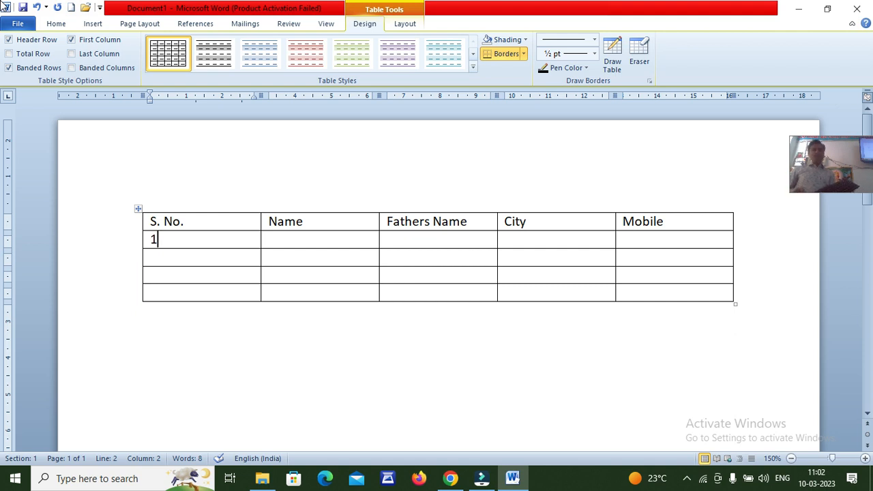
Move around the table with Tab and arrow keys, ending in row 2's Name cell
key("Tab")
key("Tab")
key("Tab")
key("Tab")
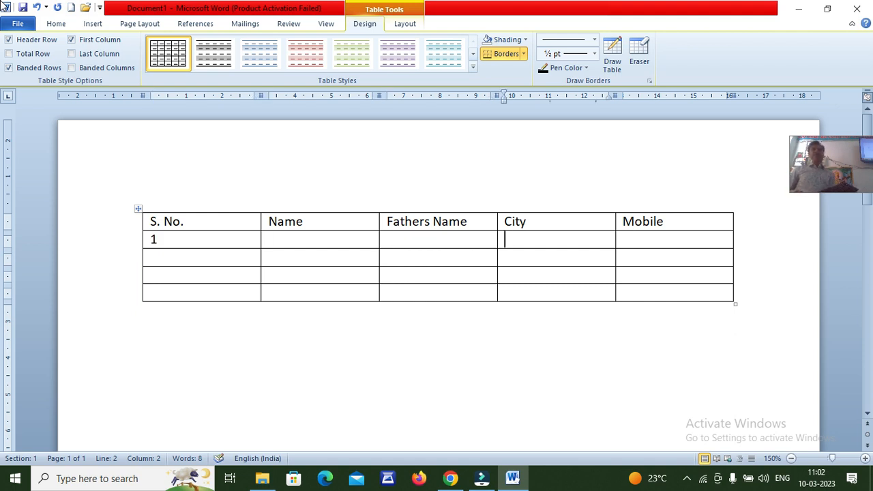
key("Left")
key("Left")
key("Left")
key("Left")
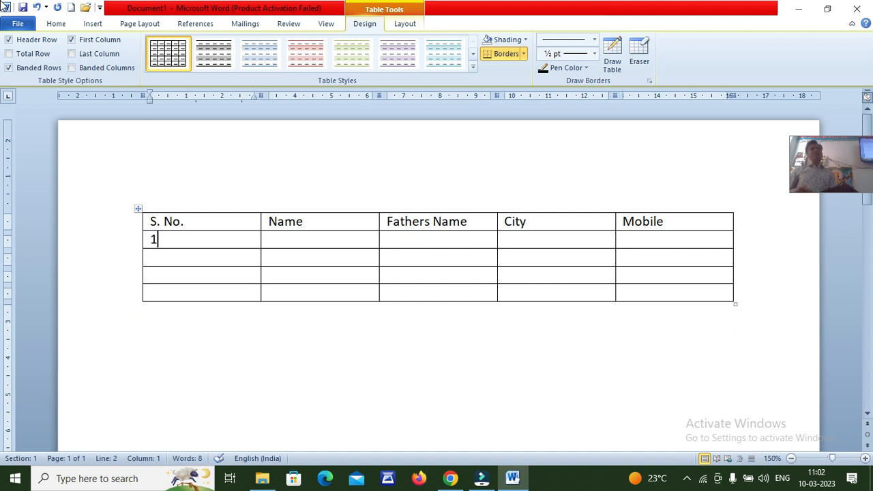
key("Down")
key("Down")
key("Down")
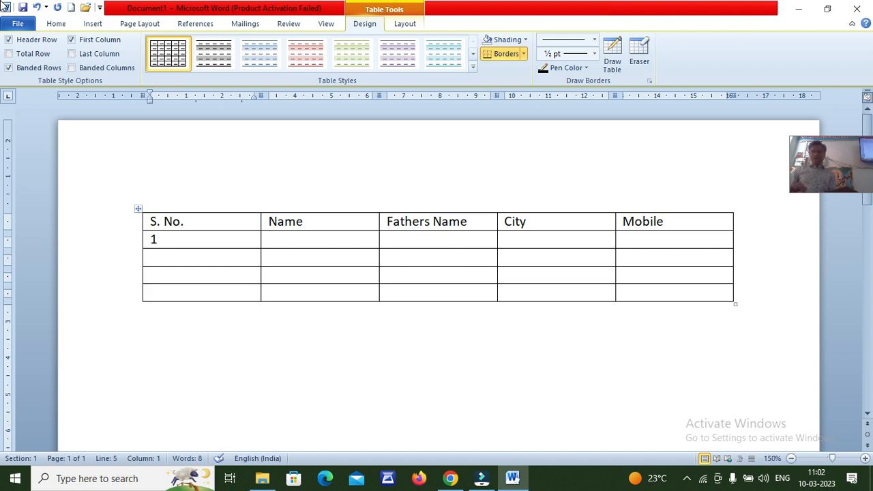
key("Up")
key("Up")
key("Up")
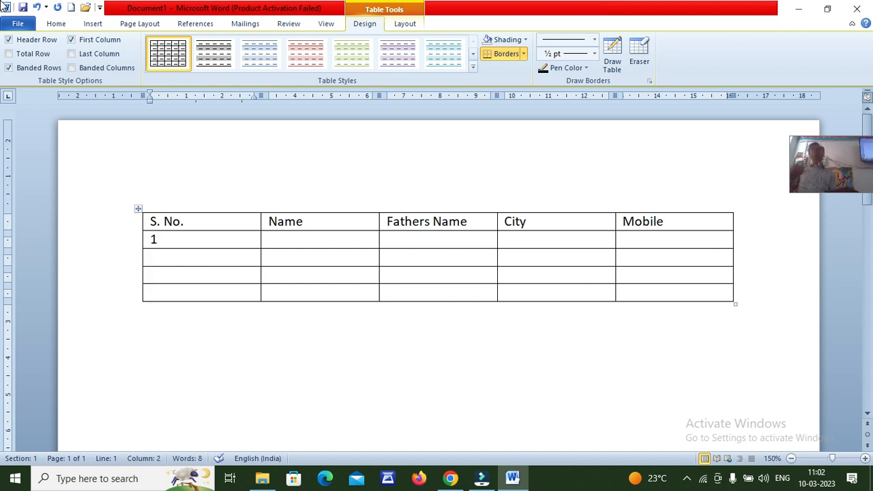
key("Down")
key("Right")
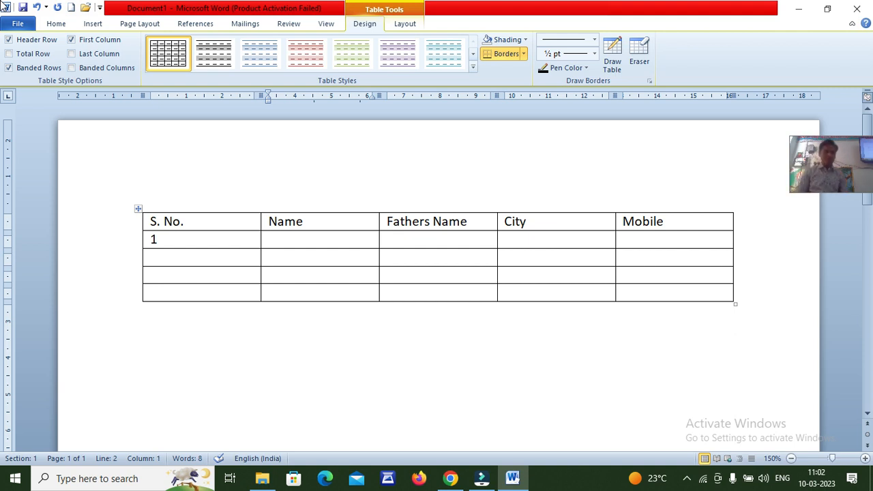
Fill entry 1's name, father's name and city Palkhanda
type("Ravin")
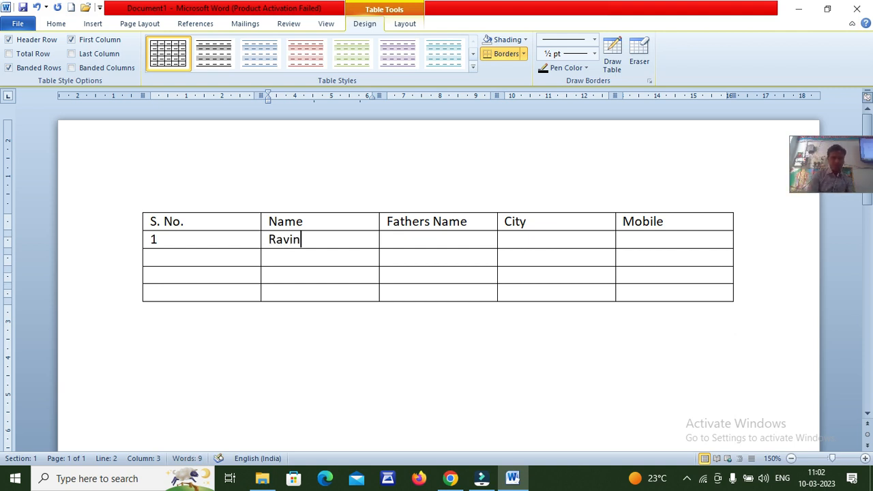
type("a")
key("Tab")
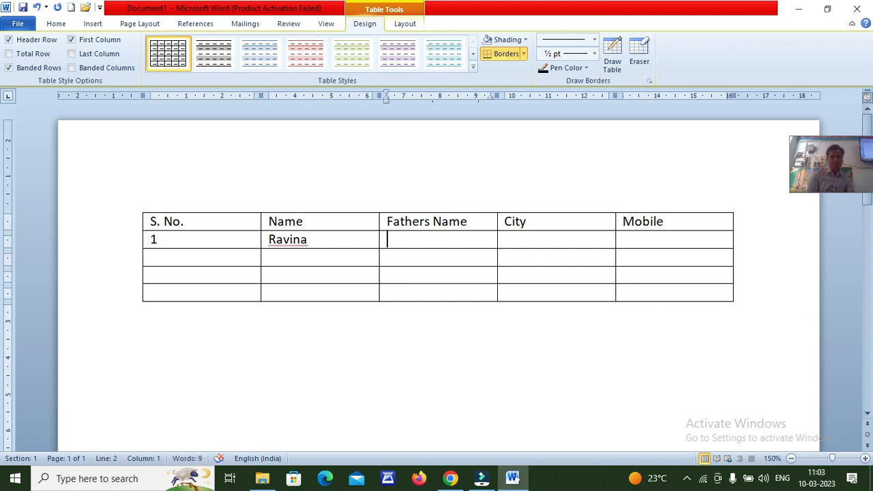
type("Lalchand")
key("Tab")
type("Palkhanda")
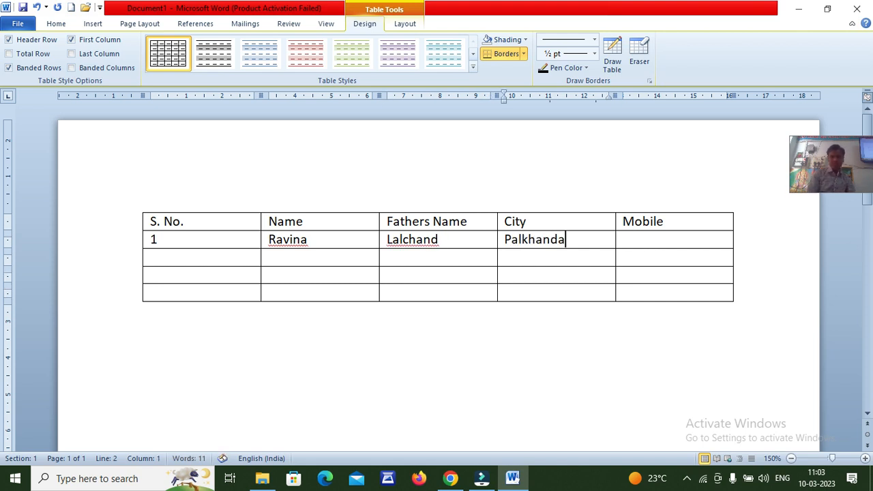
key("Tab")
Add entry 2 with its name and father's name, pasting Palkhanda as its city
key("Right")
key("Right")
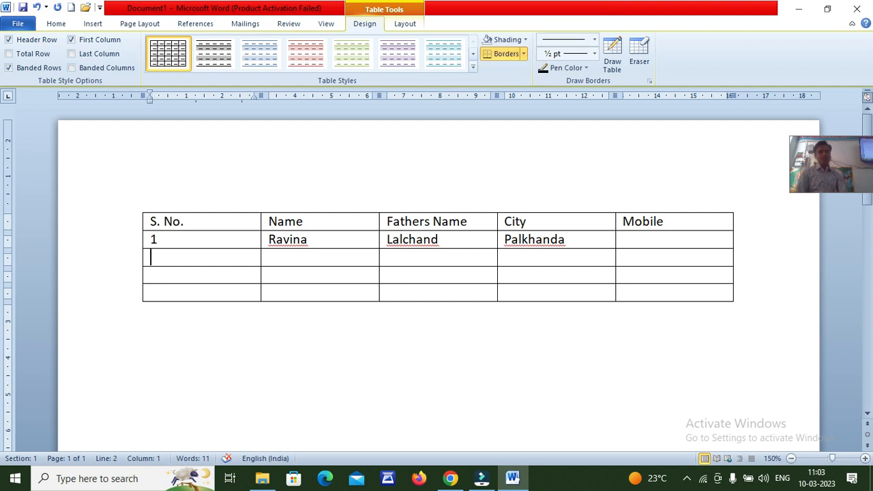
type("2")
key("Tab")
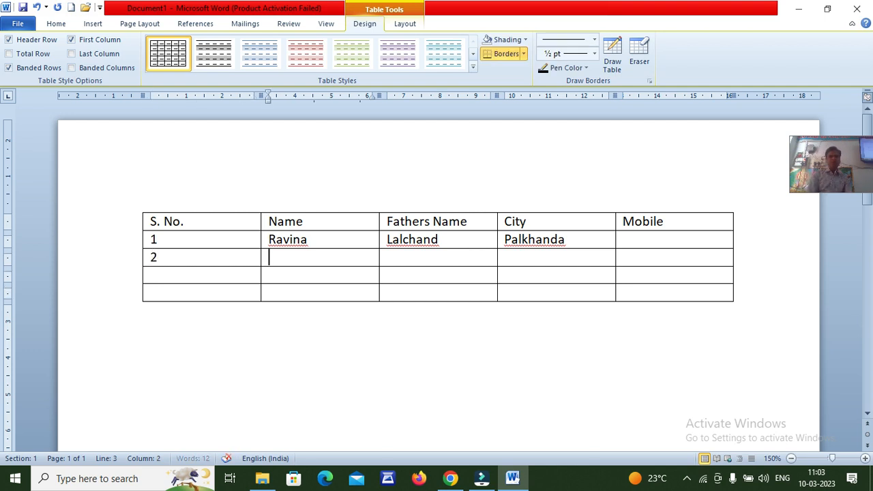
type("Aasha")
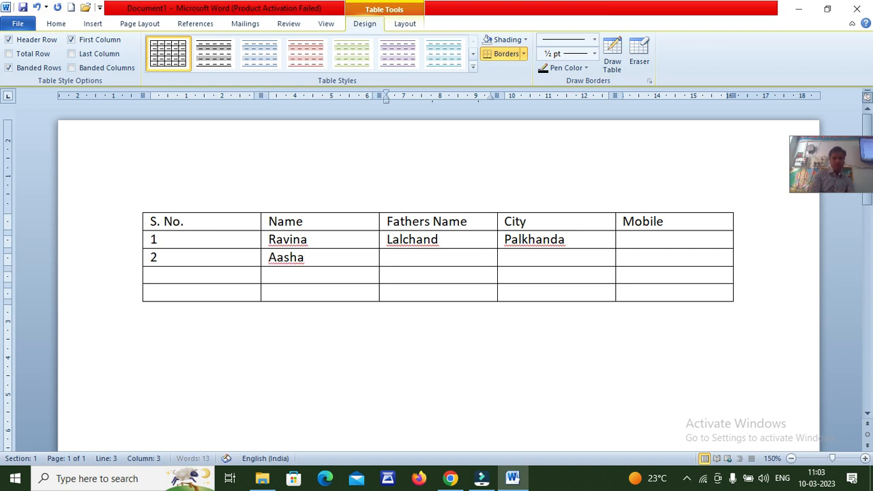
key("Tab")
type("Satyanaraya")
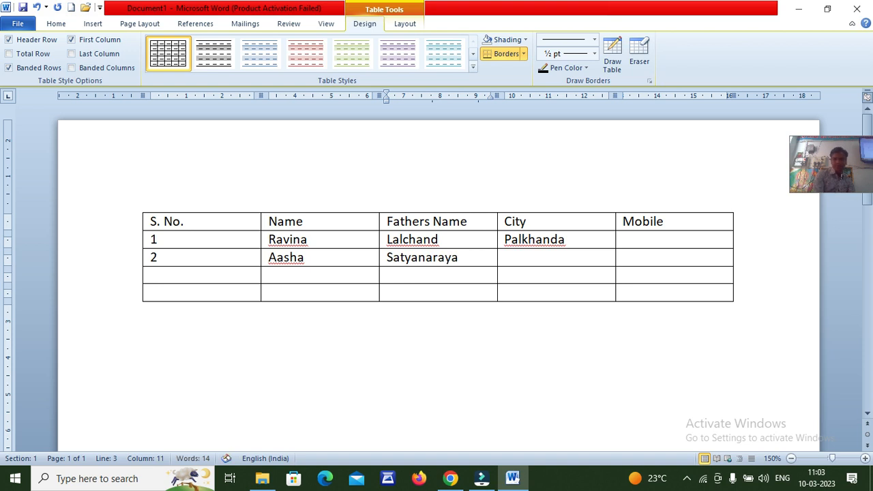
type("n")
key("Tab")
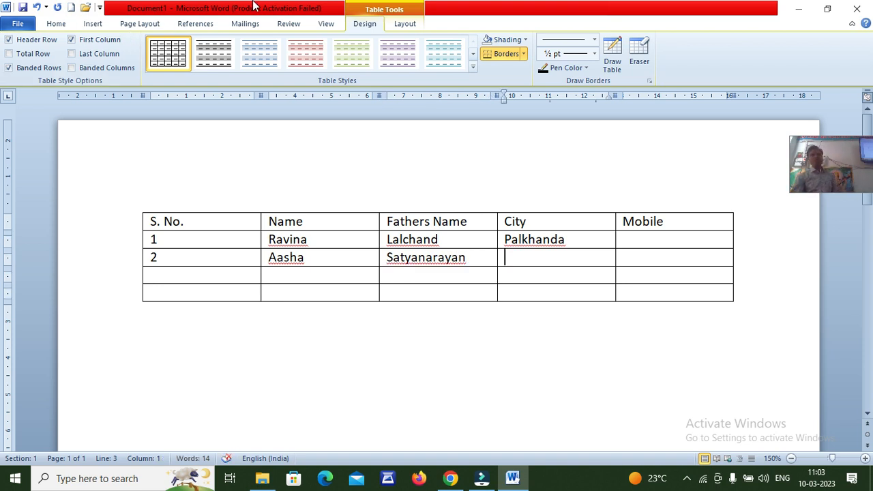
left_click(502, 241)
key("ctrl+c")
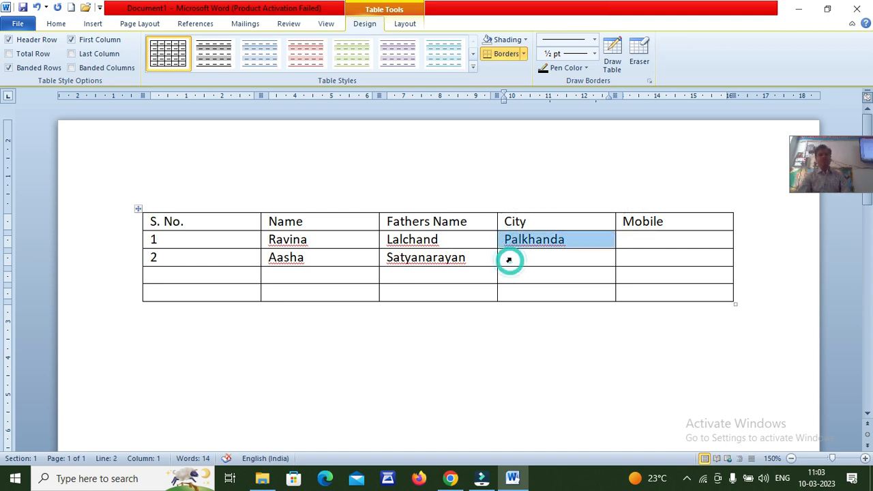
left_click(509, 259)
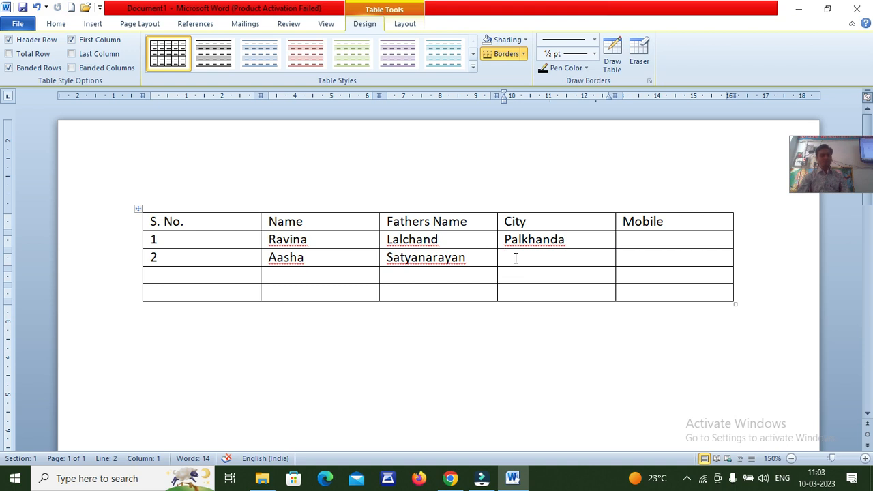
key("ctrl+v")
Enter the first entry's mobile number in its Mobile cell
left_click(649, 239)
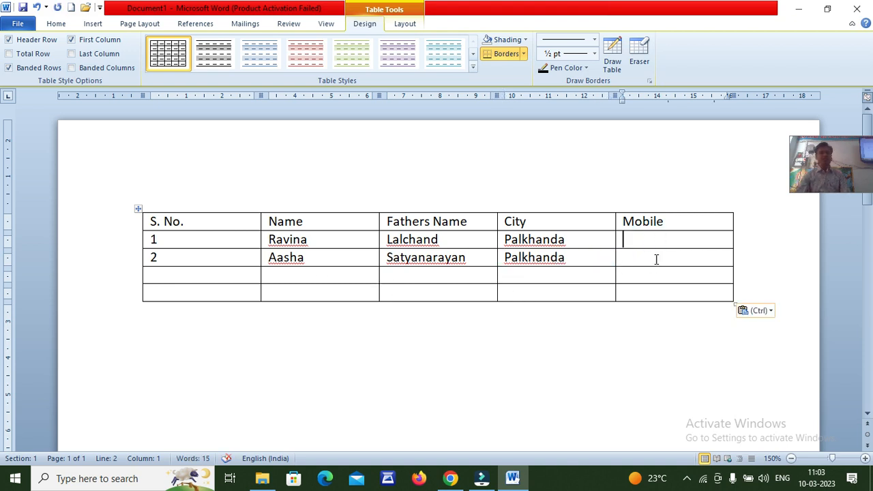
left_click(656, 242)
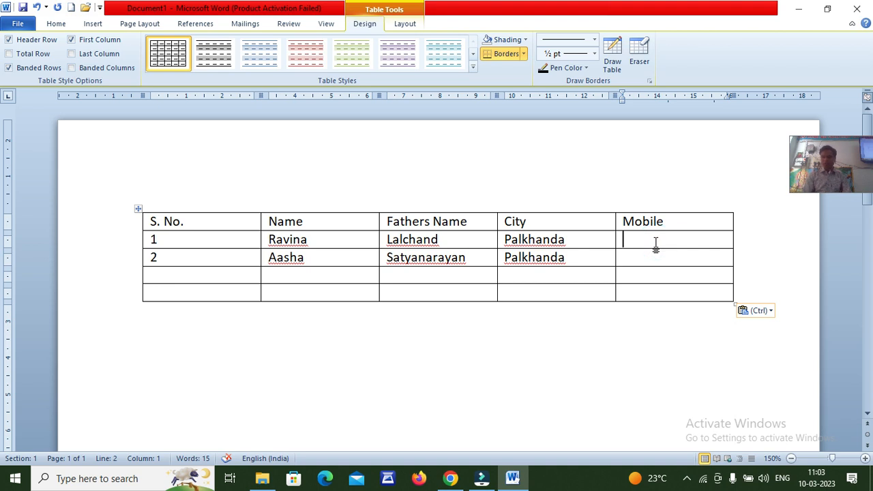
type("97888888888")
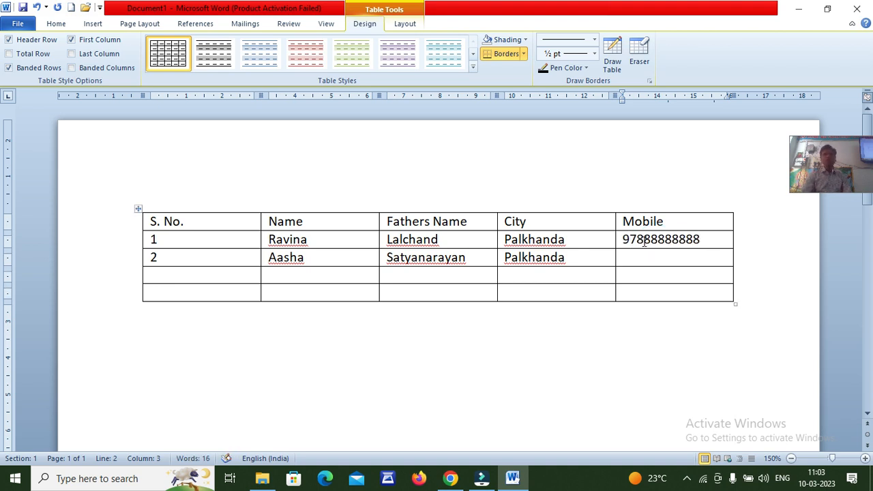
left_click(638, 254)
Add entry 4 with its name, father's name and city Jheekri
left_click(228, 275)
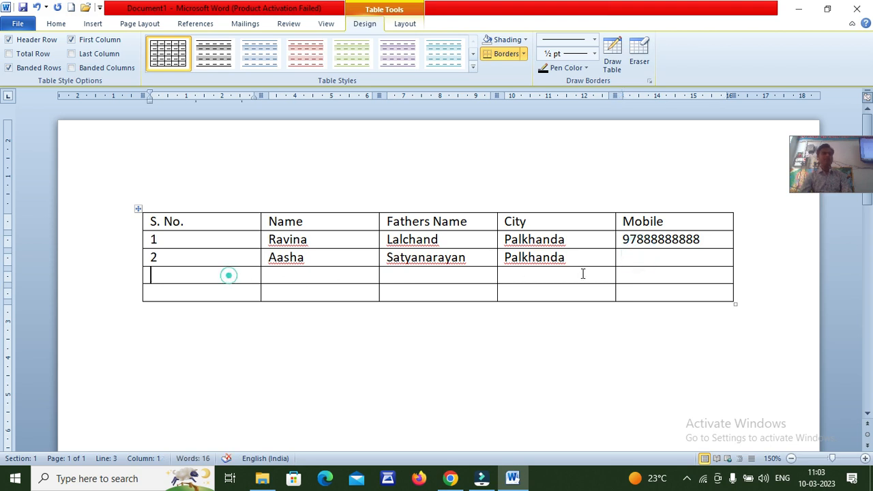
type("4")
key("Tab")
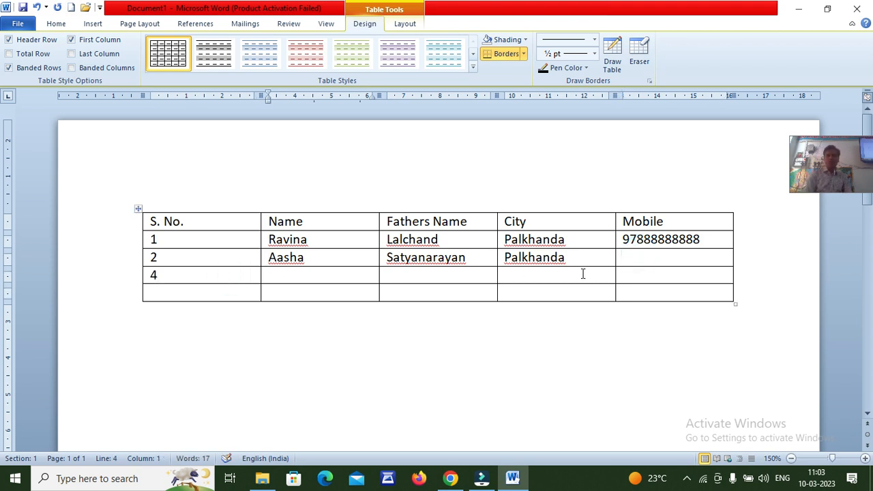
type("Rinku")
key("Tab")
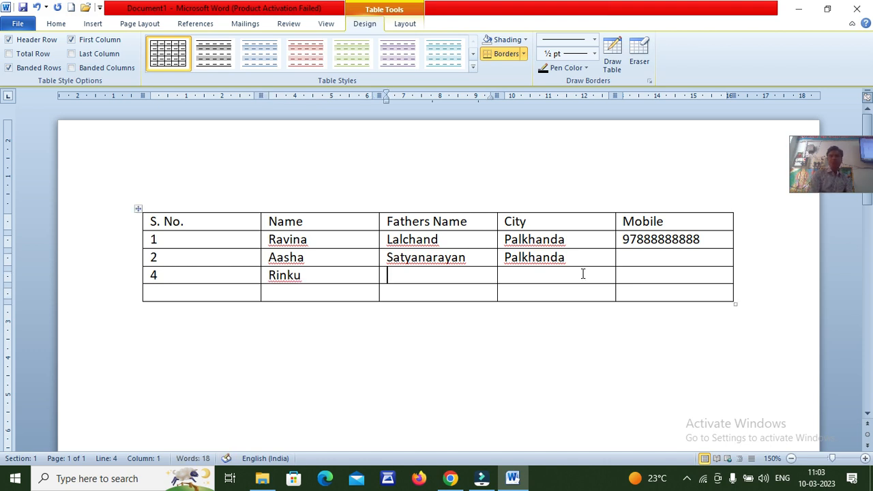
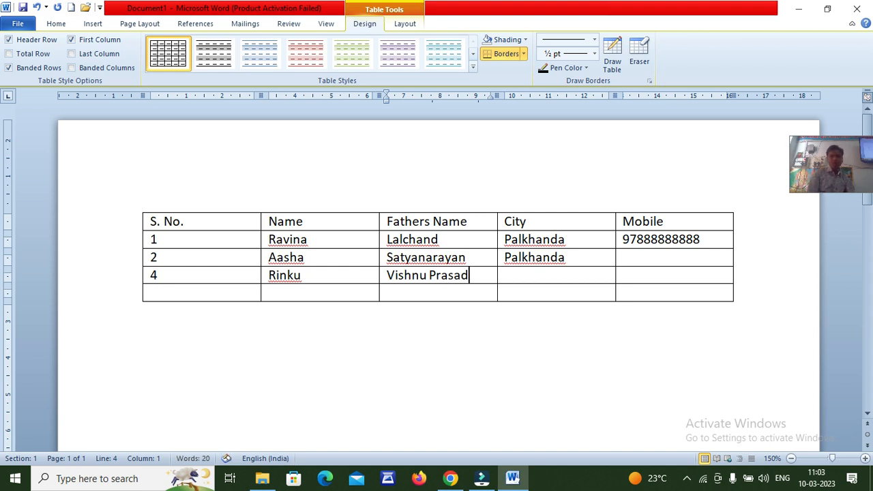
key("Tab")
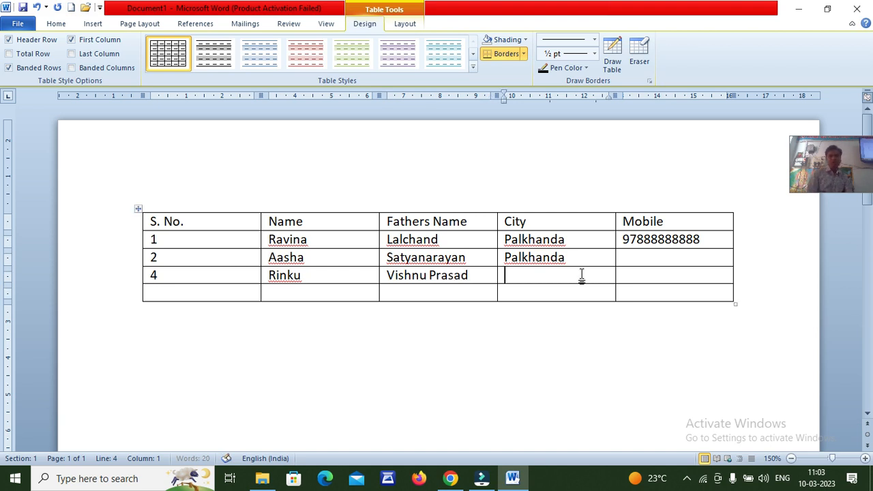
type("Jhee")
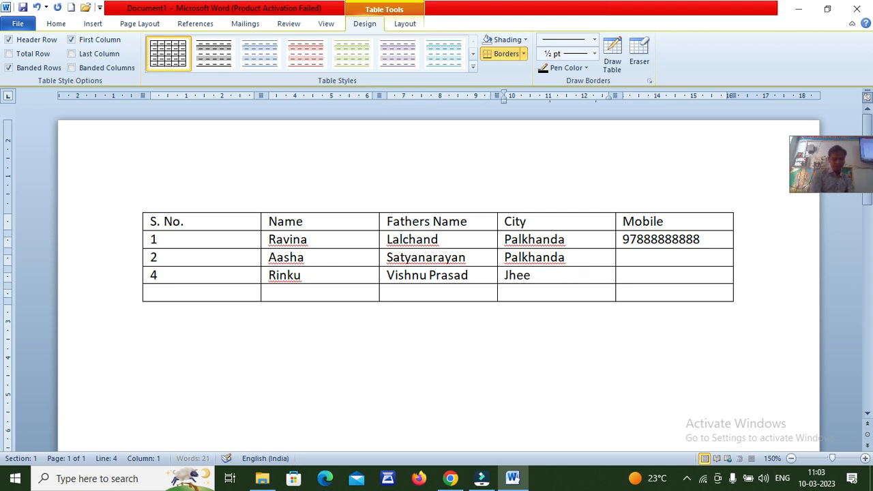
type("kri")
Start entry 5 with serial 5, its name and father's name
key("Tab")
type("5")
key("Tab")
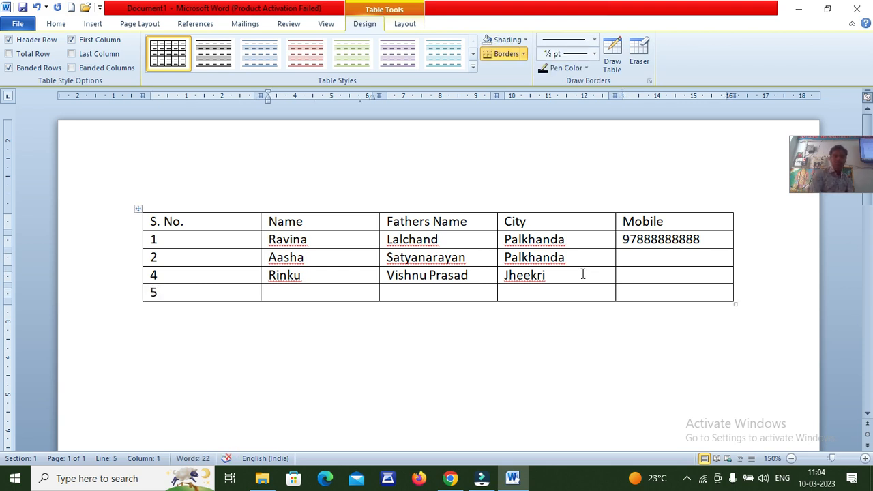
type("Manisha")
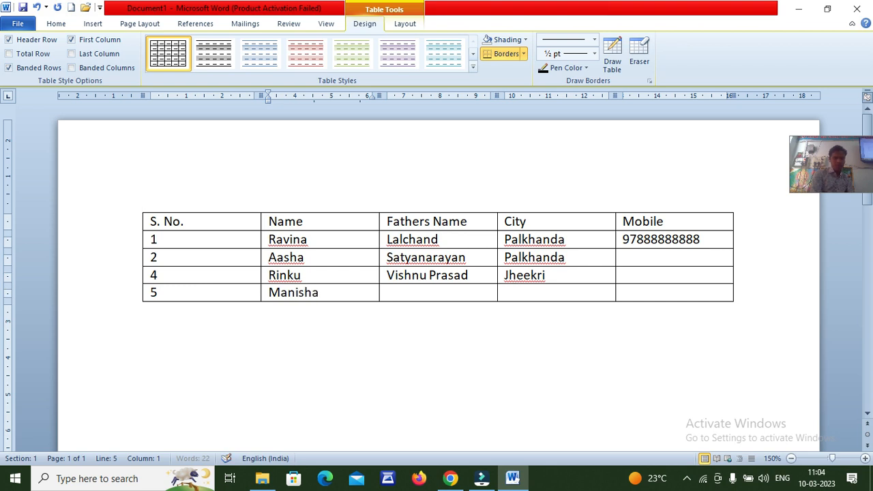
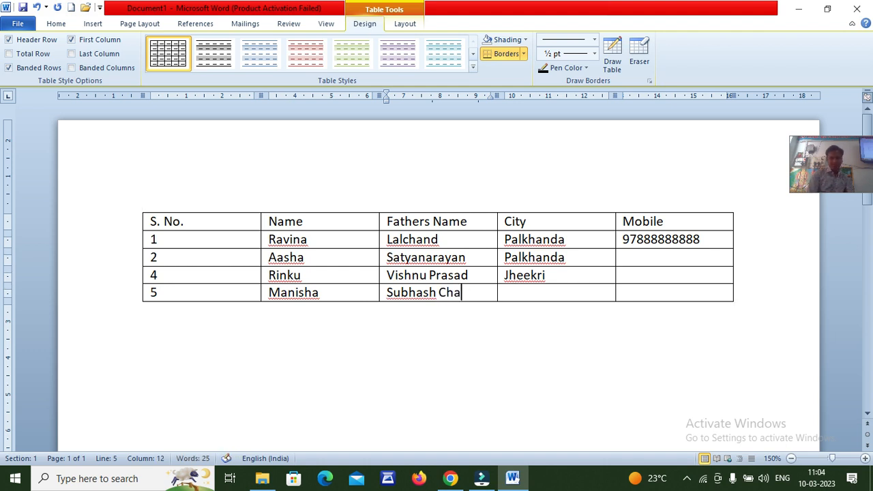
key("Tab")
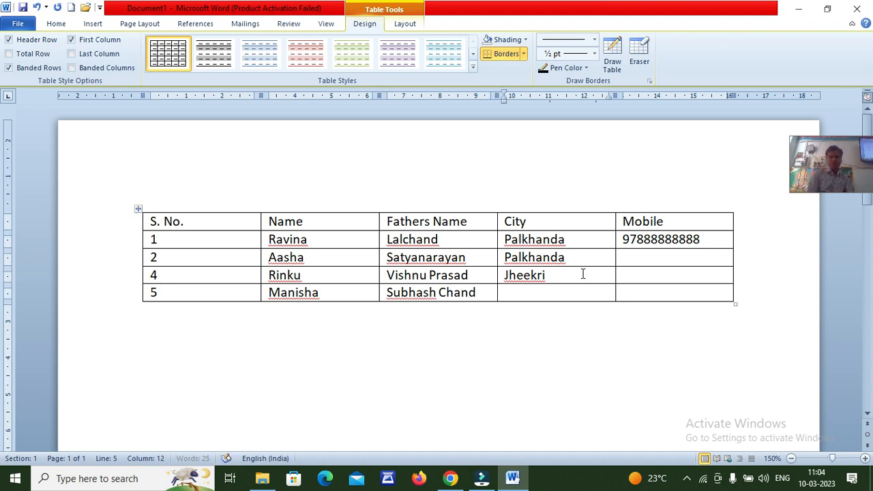
Copy Jheekri from entry 4's City cell into entry 5's, then show Table Tools Layout
left_click(499, 275)
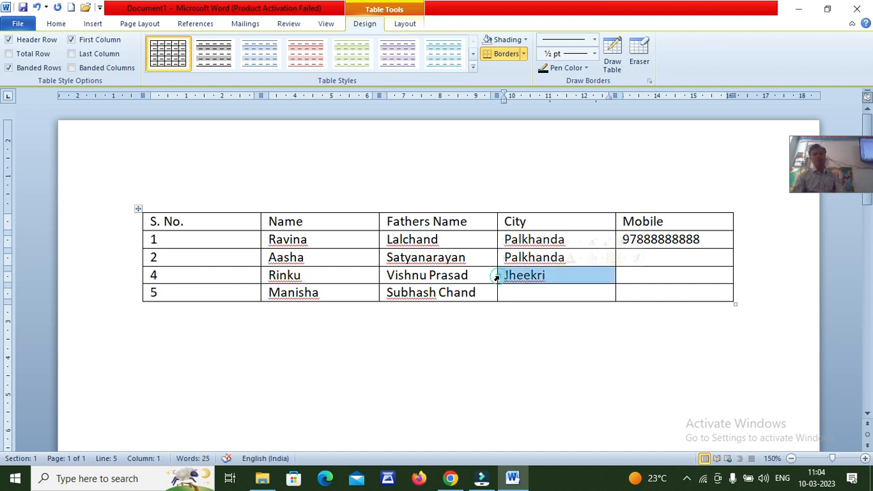
key("ctrl+c")
left_click(527, 295)
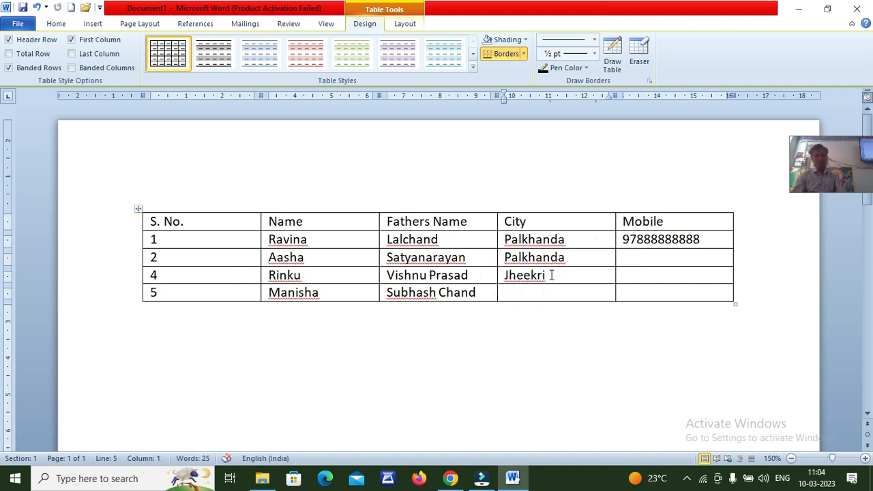
key("ctrl+v")
left_click(574, 294)
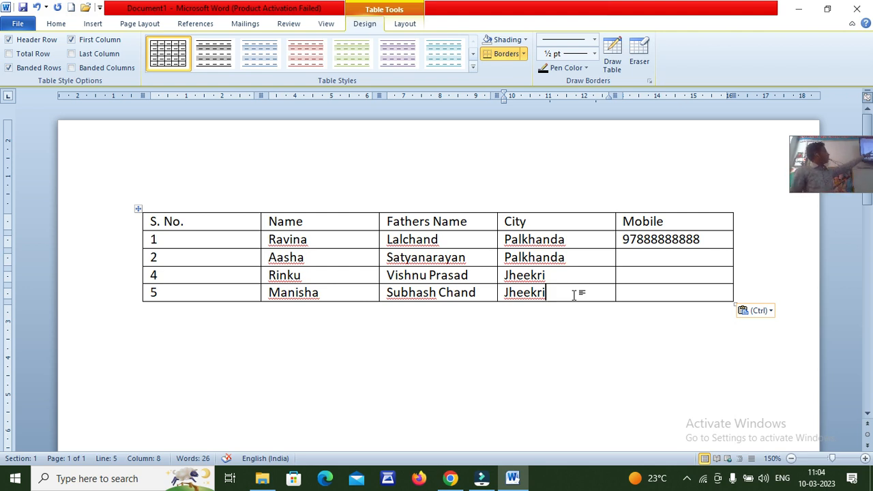
left_click(568, 294)
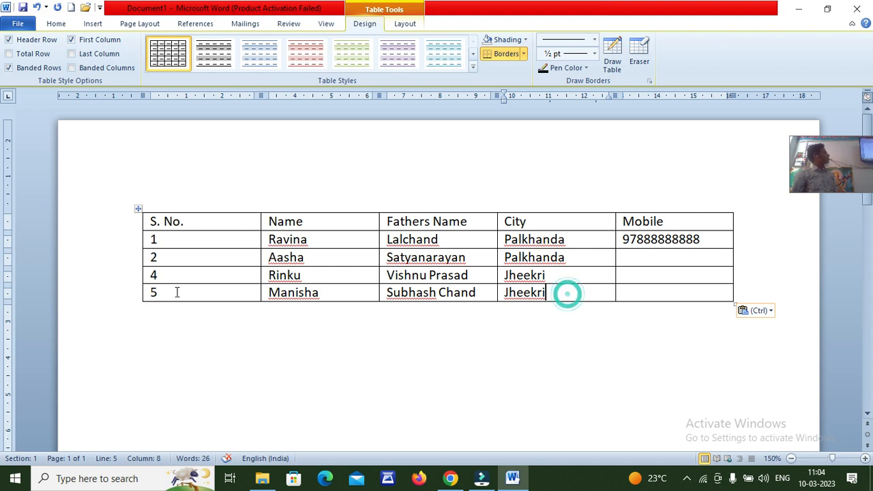
left_click(183, 293)
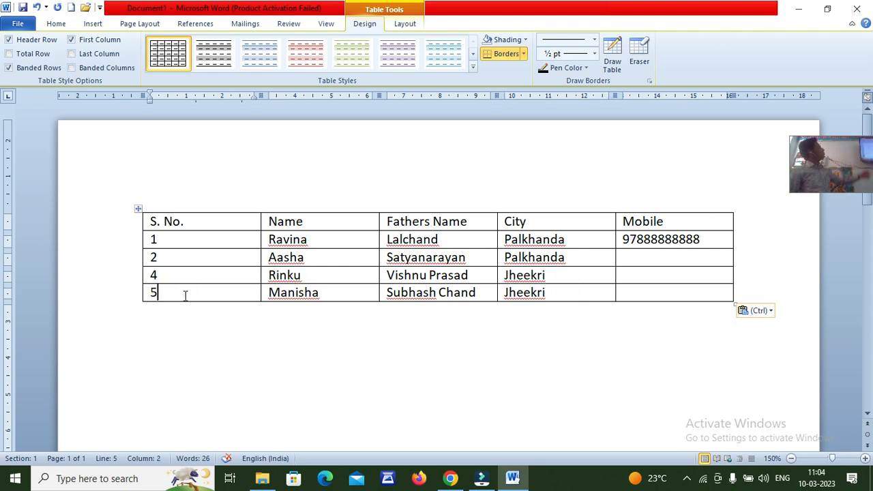
left_click(405, 26)
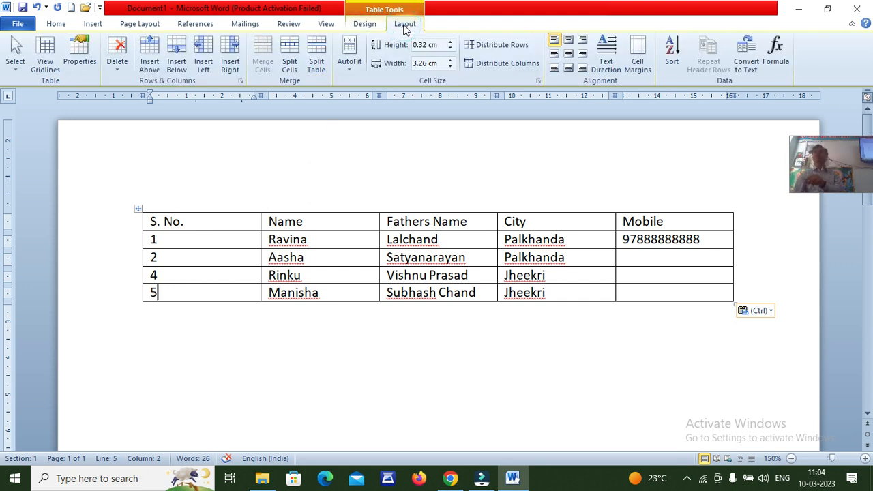
Insert four blank rows below entry 5 and one blank row above the headings
left_click(232, 337)
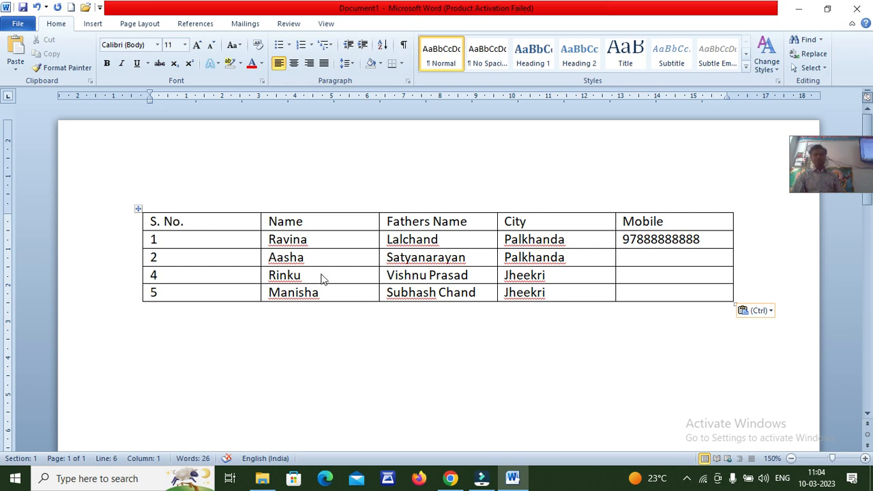
left_click(223, 292)
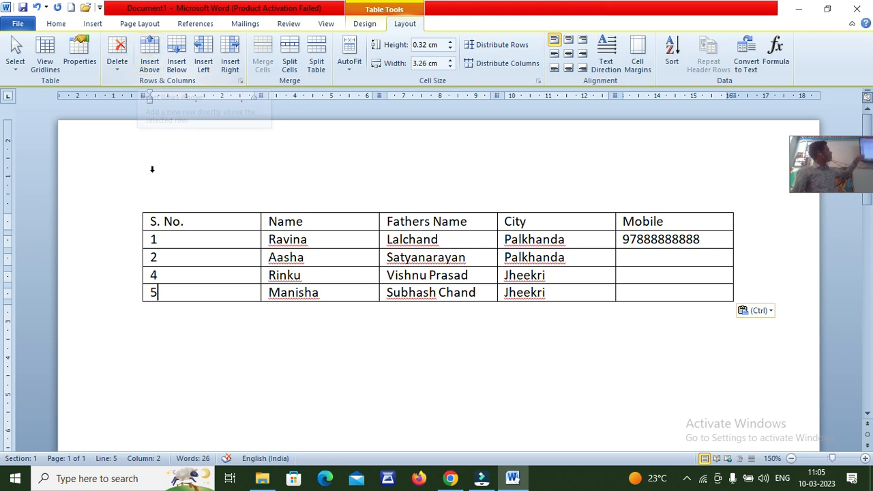
left_click(177, 61)
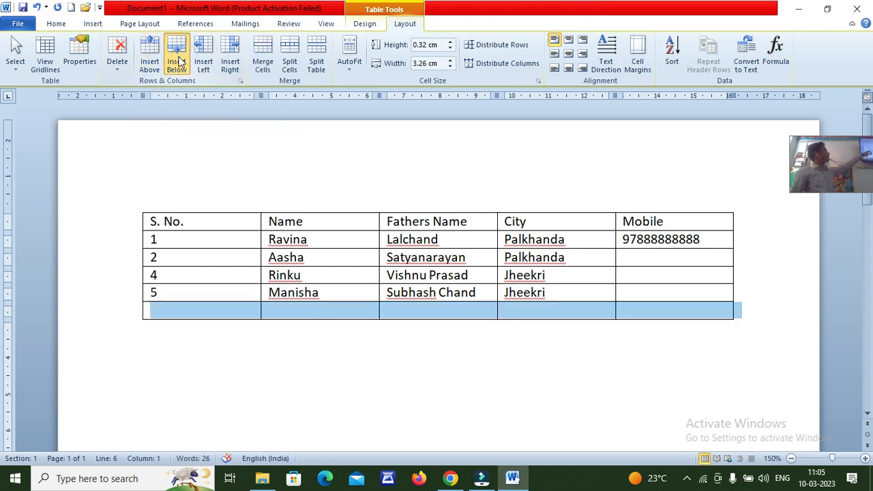
left_click(177, 62)
left_click(176, 61)
left_click(177, 61)
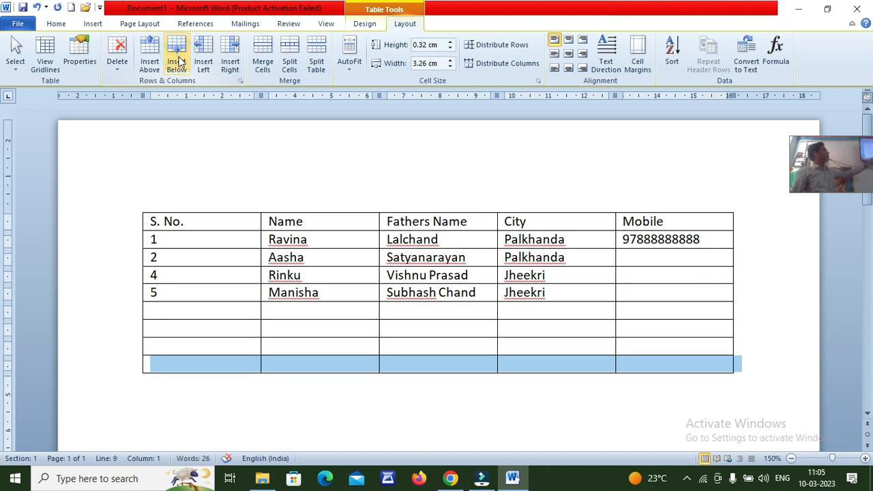
left_click(204, 225)
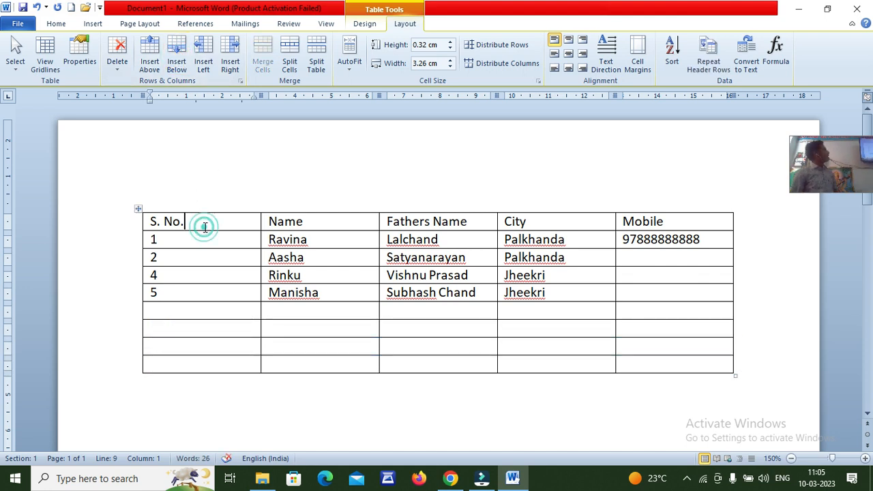
left_click(151, 60)
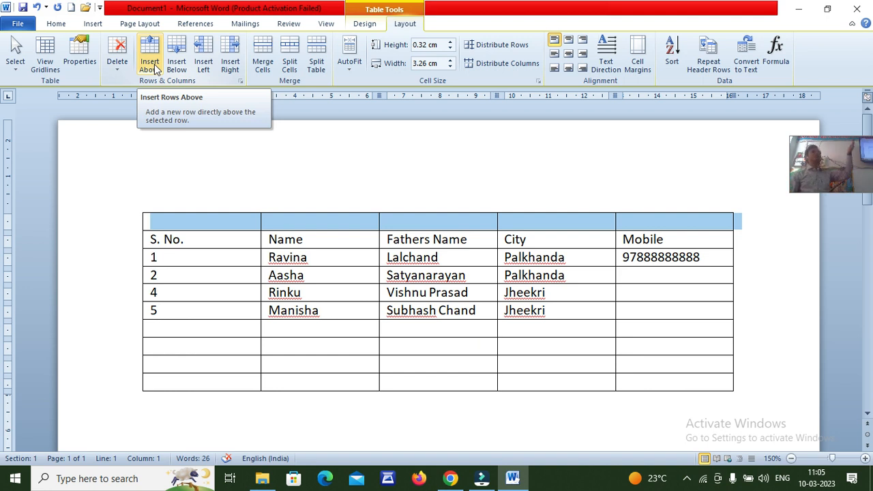
Use Insert Right from the Mobile header cell to add a sixth, empty column
left_click(670, 219)
left_click(692, 238)
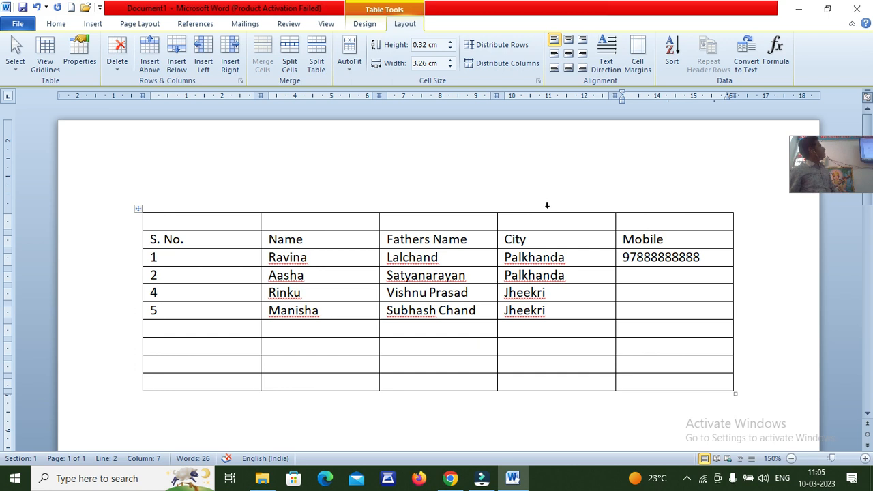
left_click(229, 66)
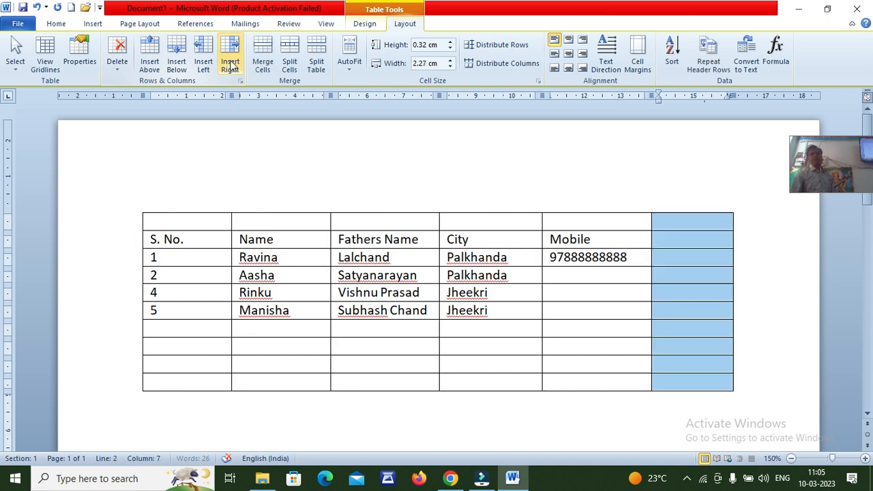
Title the sixth column 'Class' and paste RSCIT into all eight record cells below it
left_click(703, 234)
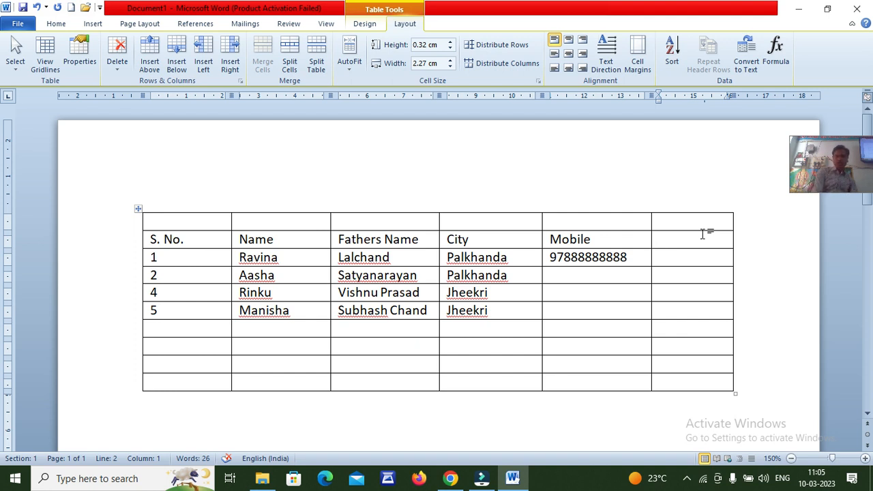
type("Class")
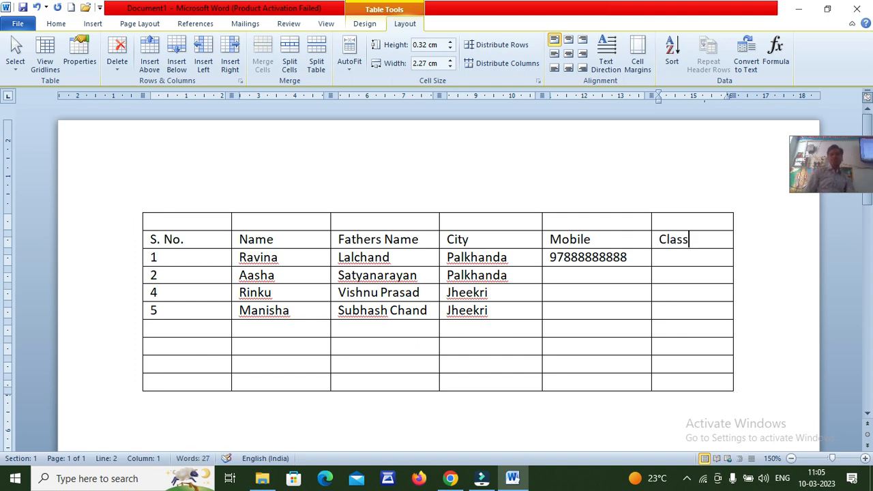
left_click(696, 263)
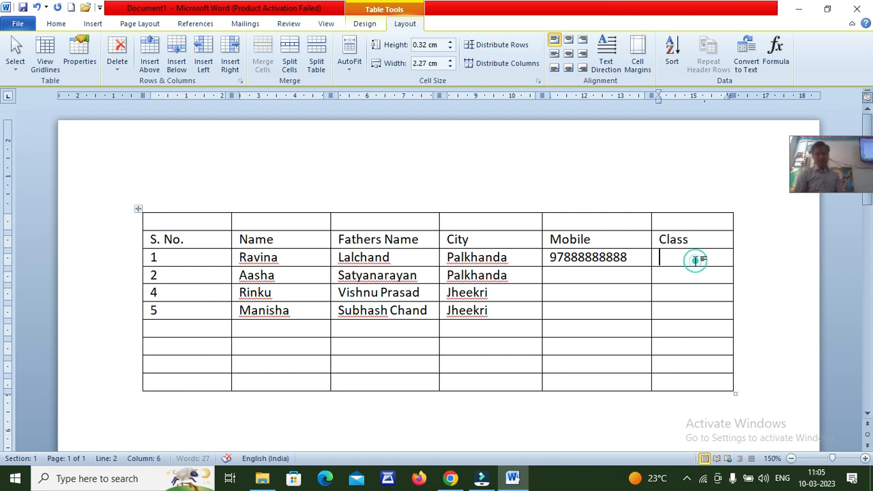
type("RSCIT")
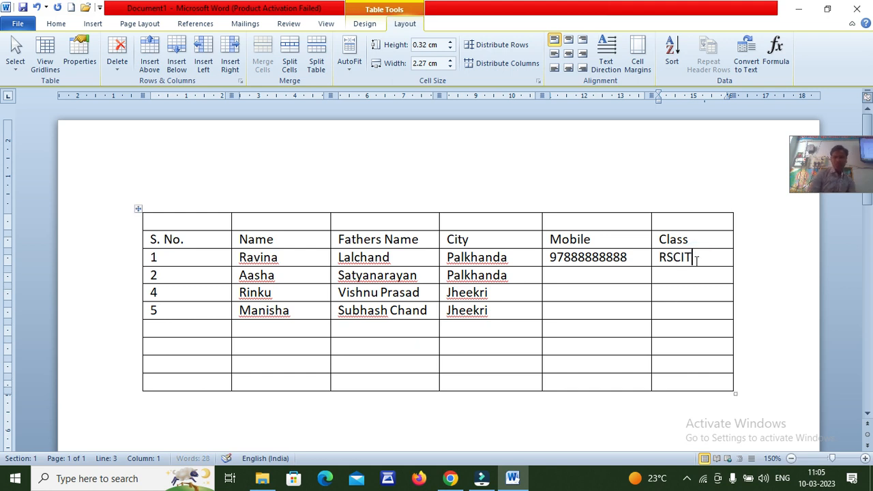
left_click(655, 259)
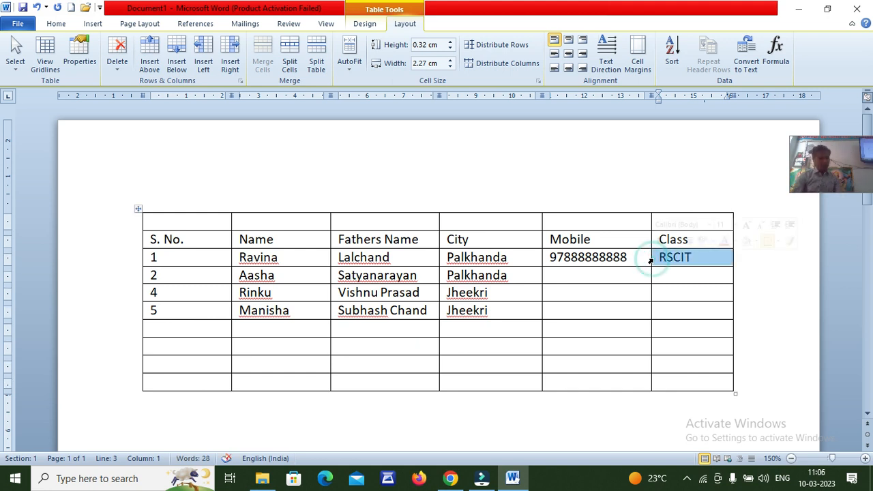
left_click_drag(677, 277, 688, 382)
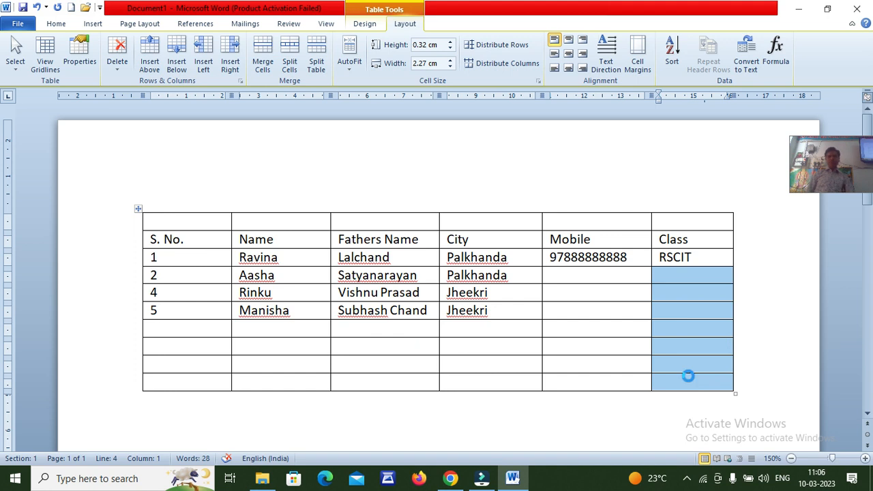
key("ctrl+v")
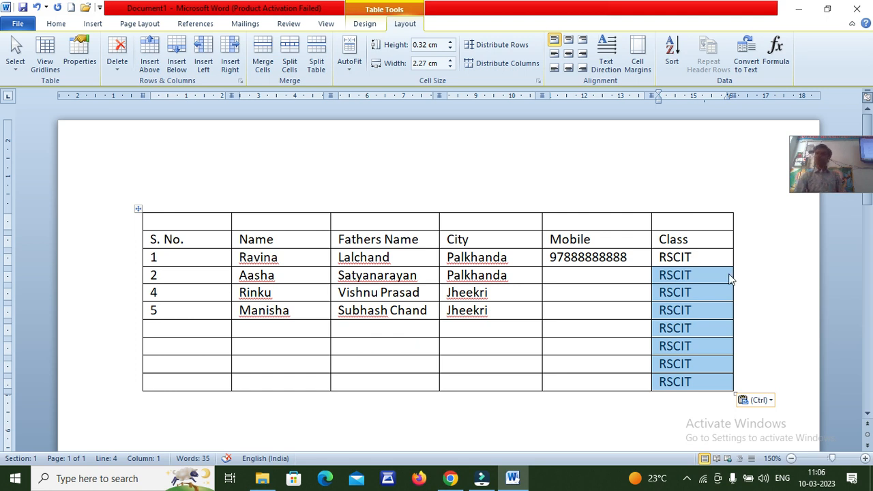
left_click(698, 280)
left_click(575, 275)
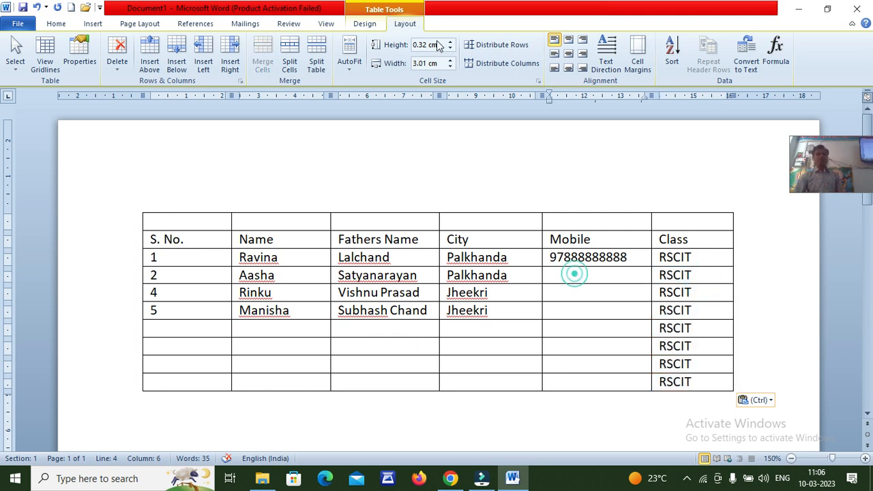
left_click(457, 221)
left_click(468, 239)
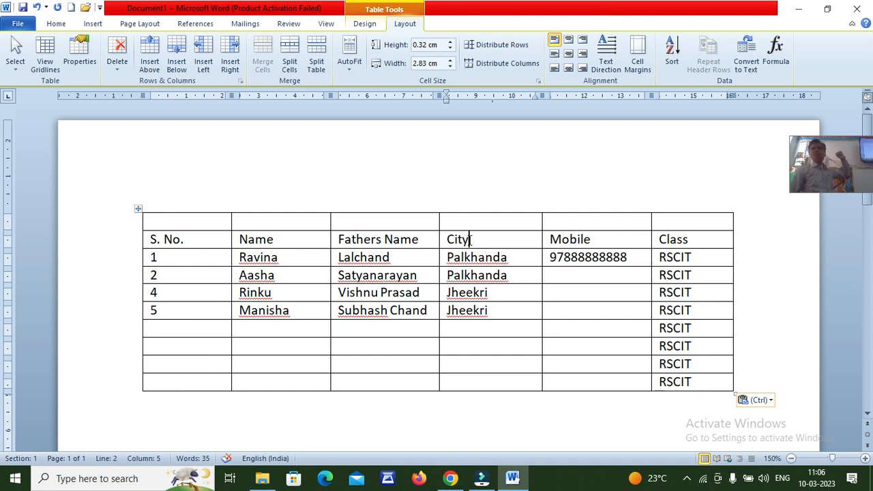
Insert a 'Mothers Name' column left of City and widen it so the heading fits
left_click(203, 55)
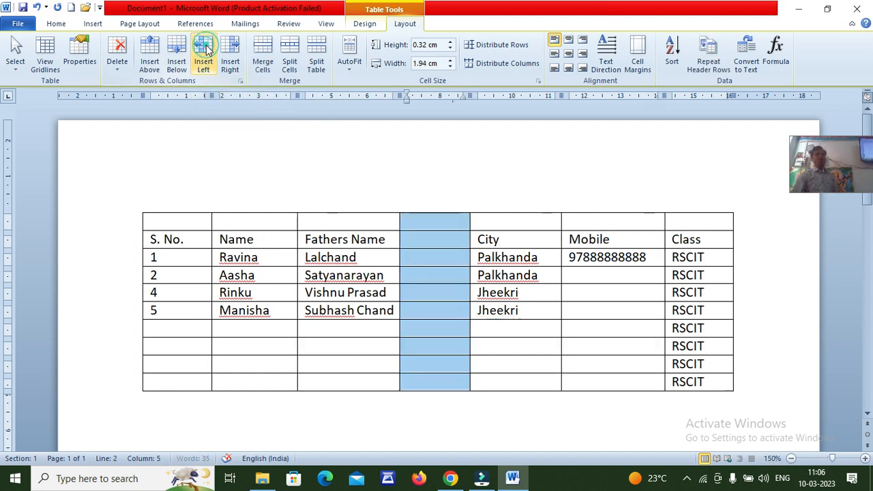
left_click(429, 241)
type("Mothers")
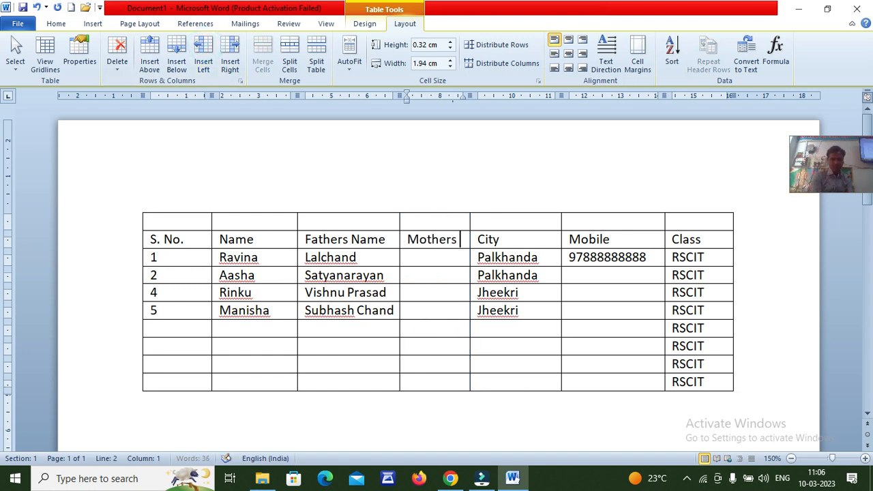
type(" Name")
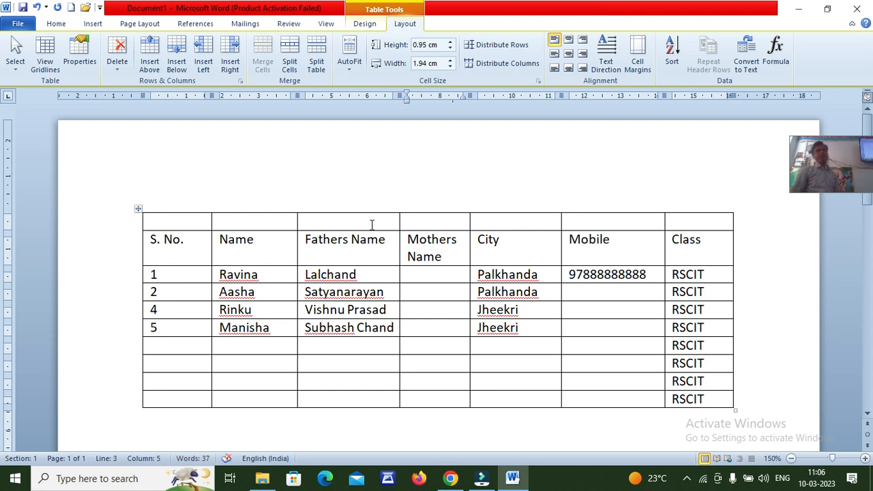
left_click(461, 239)
scroll(457, 238, "down", 3)
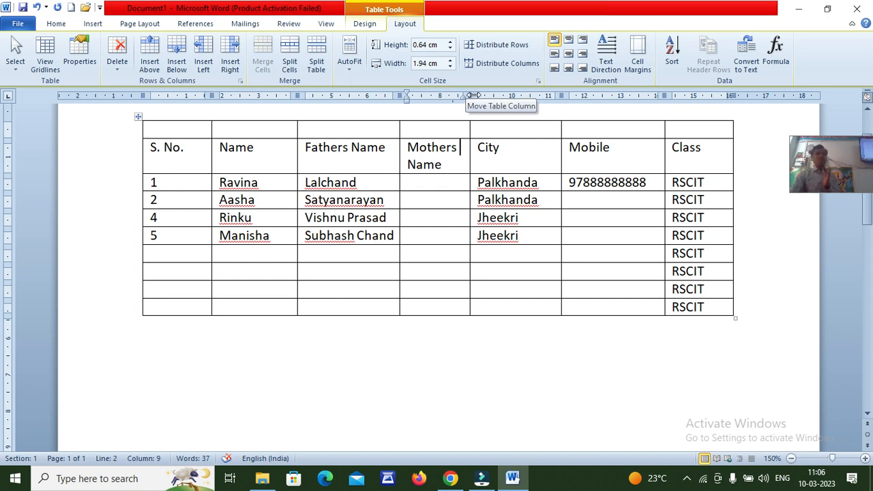
left_click_drag(472, 95, 511, 97)
left_click(503, 146)
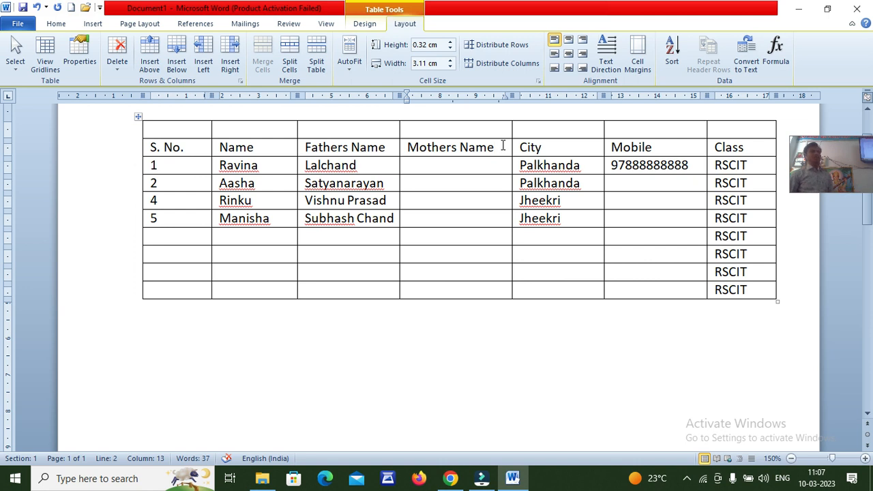
Drag the ruler markers to narrow the S. No. column and slightly widen Name
left_click(282, 130)
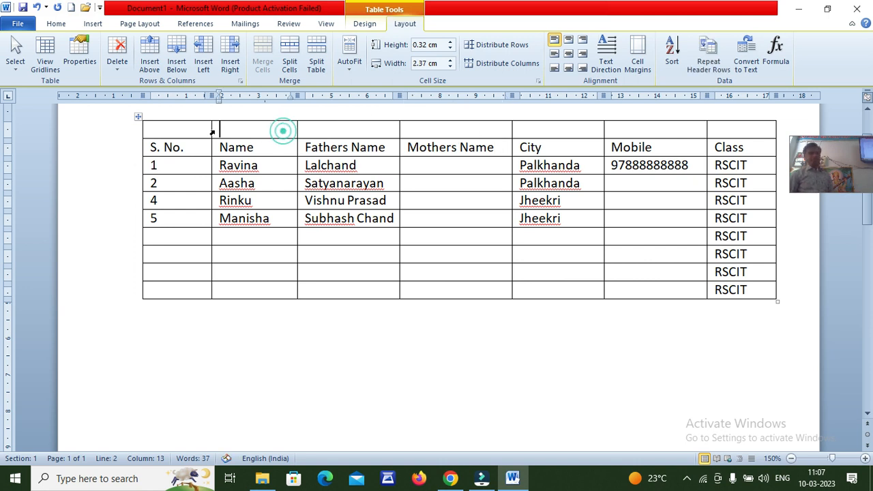
left_click(196, 130)
mouse_move(207, 96)
left_mouse_down()
mouse_move(186, 95)
mouse_move(196, 96)
left_mouse_up()
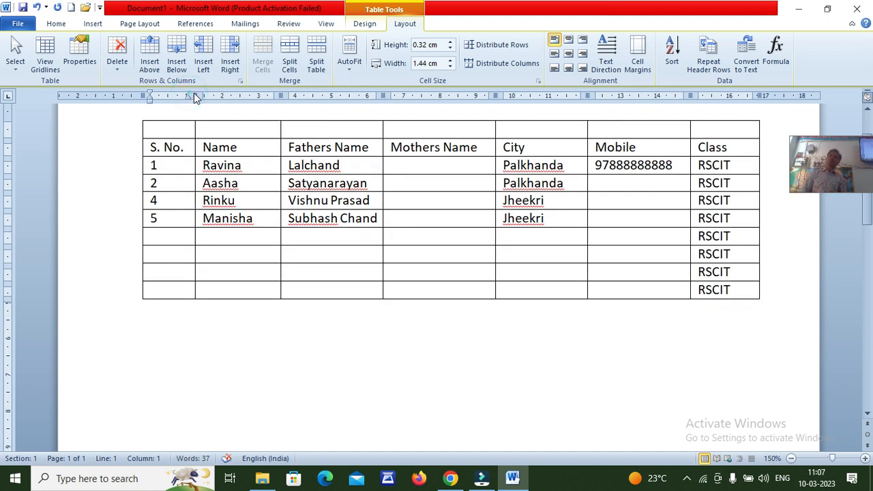
left_click_drag(281, 97, 286, 95)
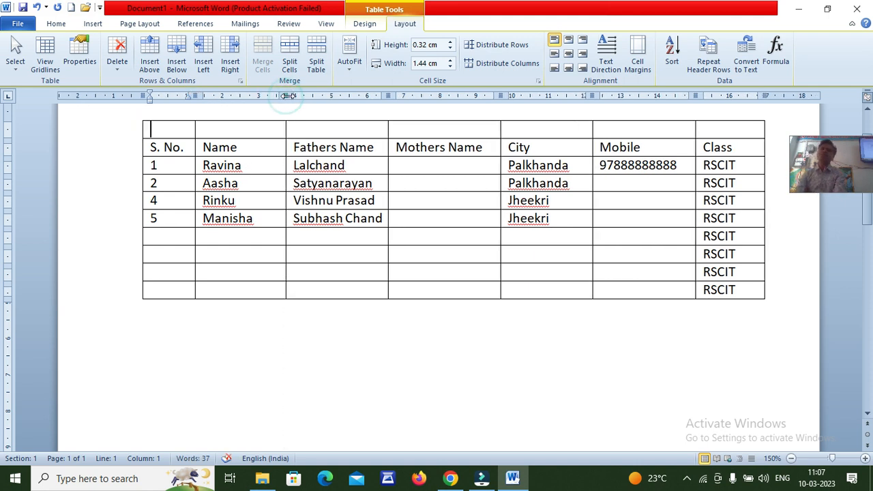
left_click(741, 145)
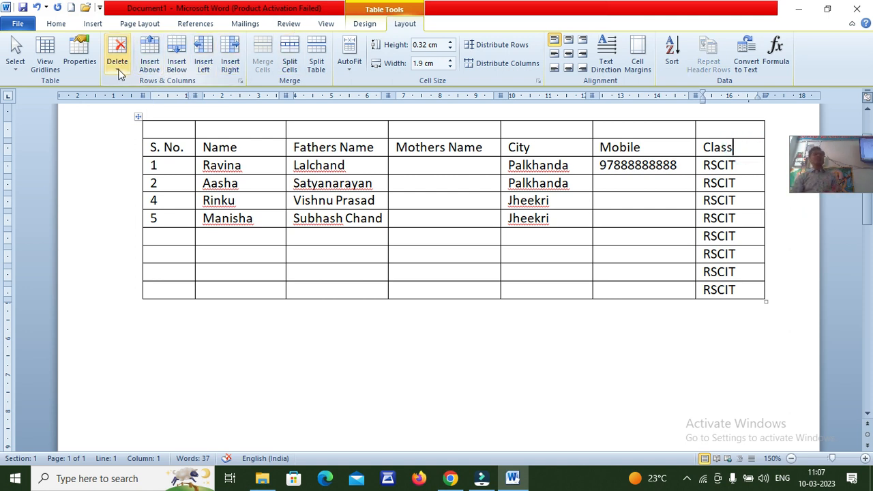
Delete the table's two empty bottom rows, leaving eight rows, then select the Class column
left_click_drag(114, 273, 119, 293)
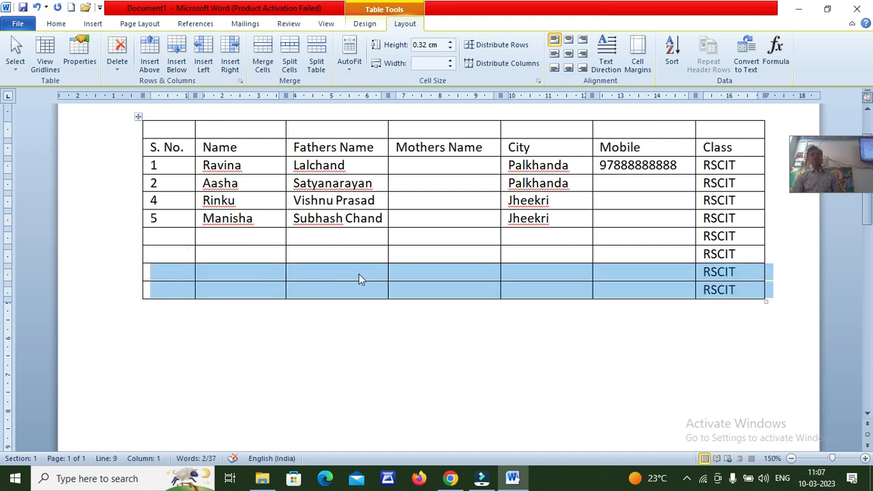
left_click(118, 70)
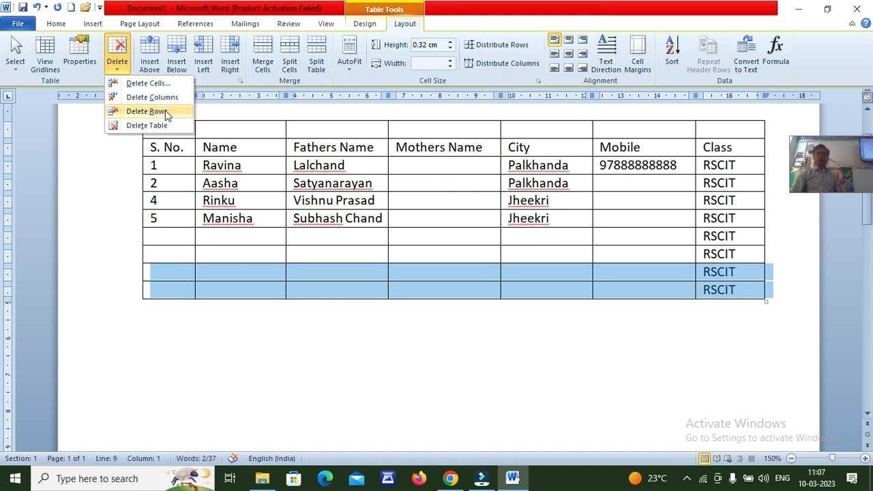
left_click(159, 113)
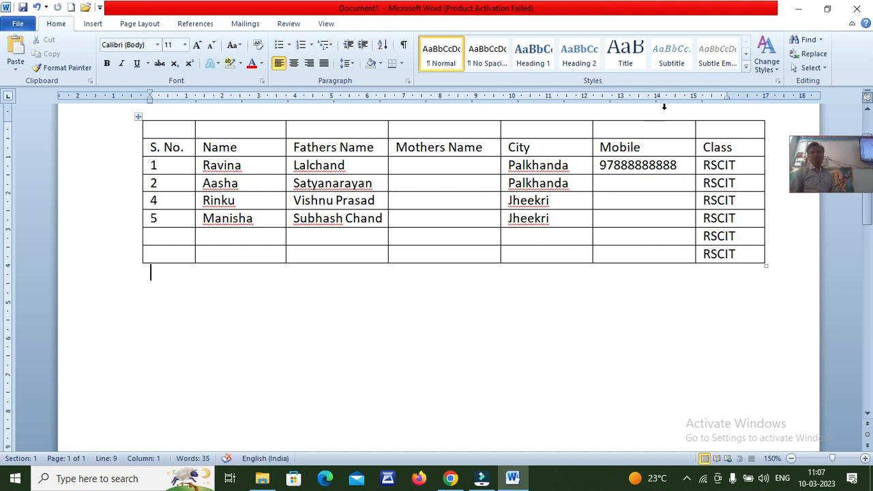
left_click(711, 117)
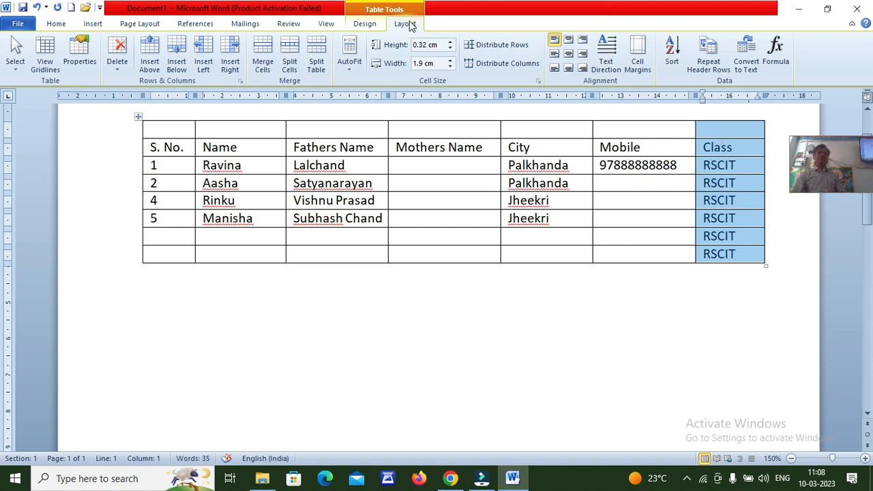
left_click(117, 72)
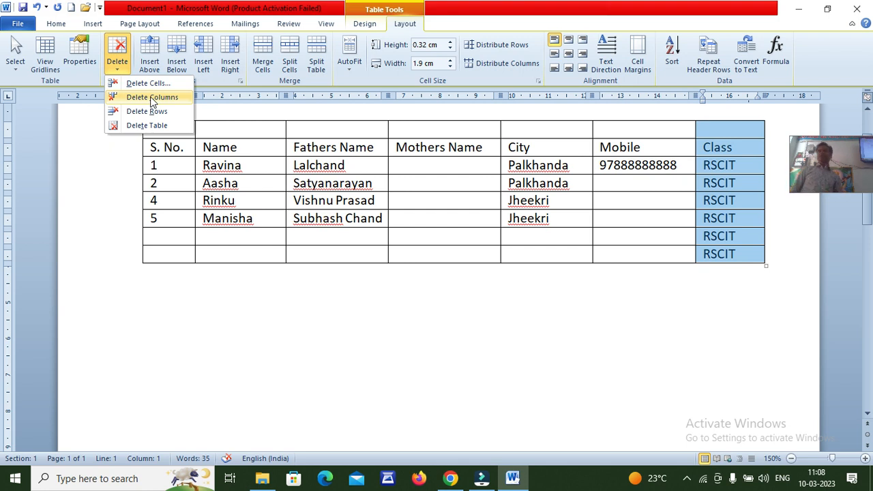
left_click(153, 100)
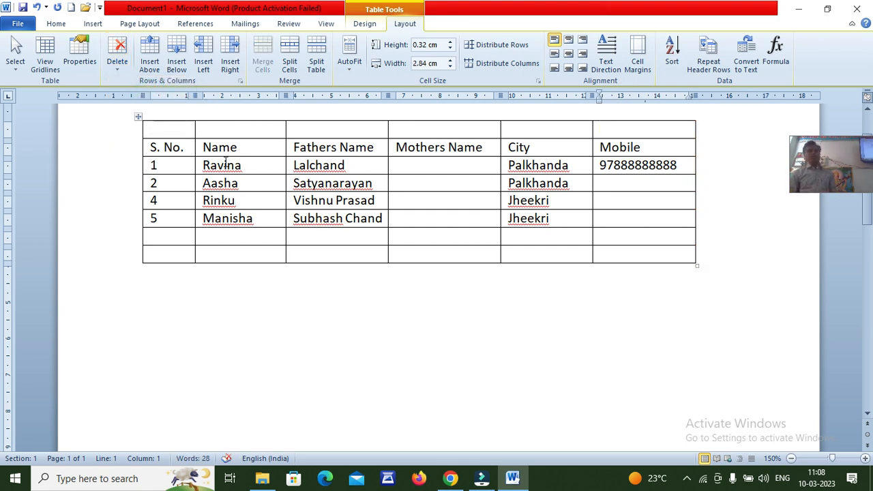
left_click(110, 134)
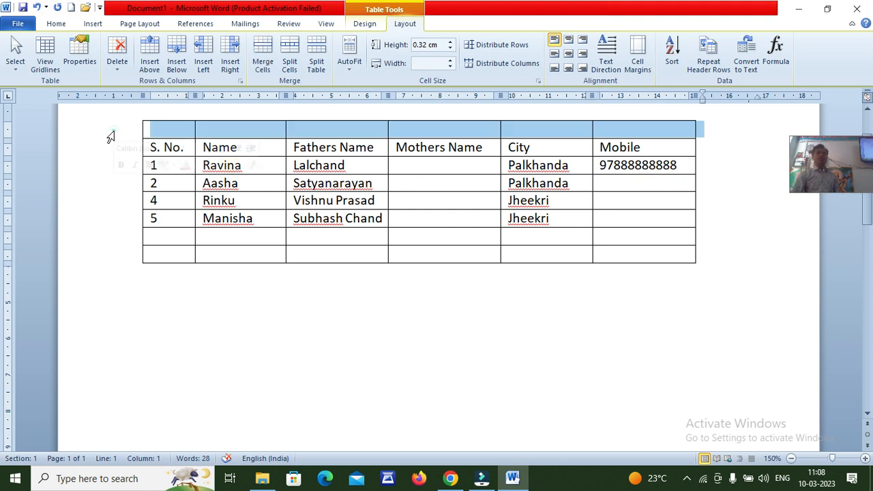
left_click(117, 54)
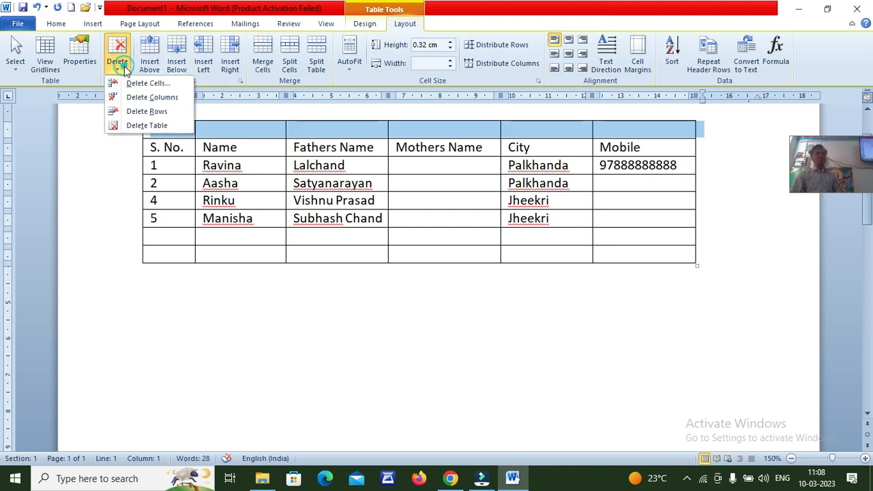
left_click(150, 126)
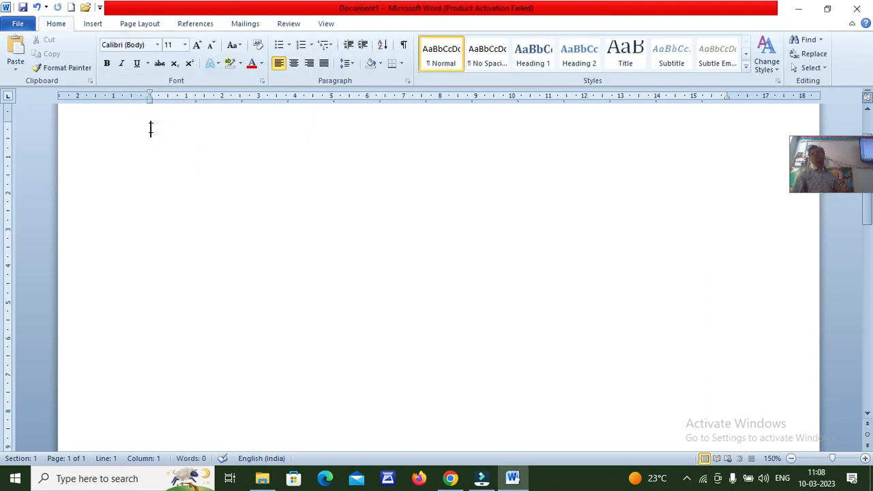
left_click(37, 7)
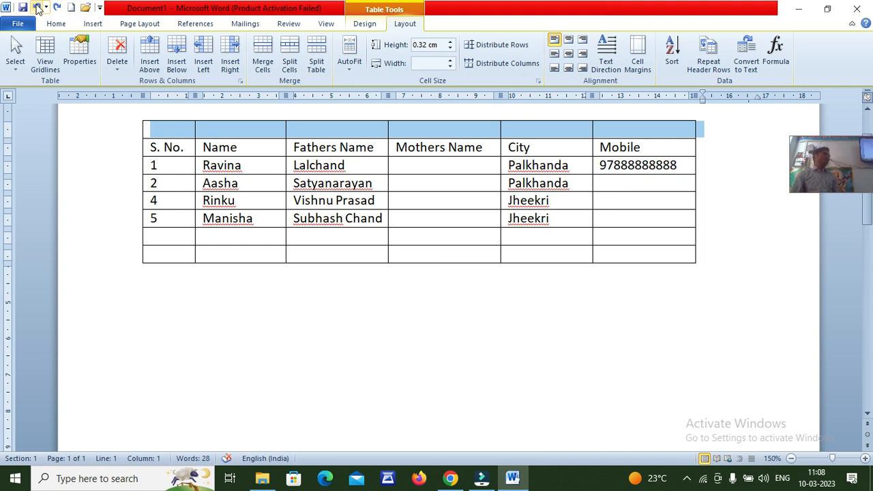
Merge the blank first row's cells into a single full-width cell above the headings
left_click(405, 165)
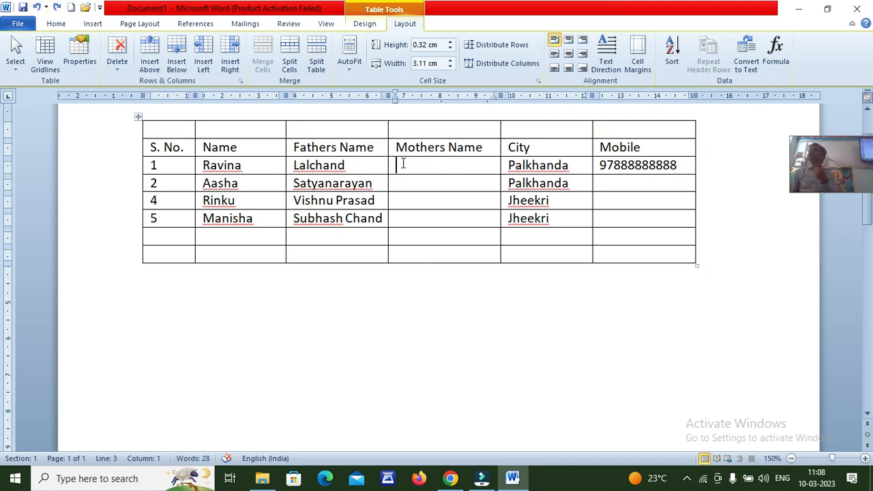
left_click_drag(187, 125, 605, 120)
left_click_drag(171, 129, 622, 124)
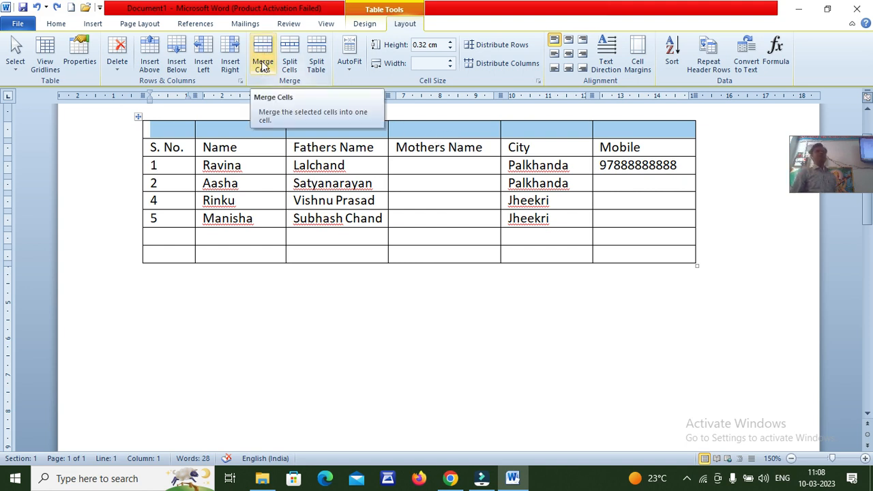
left_click(264, 54)
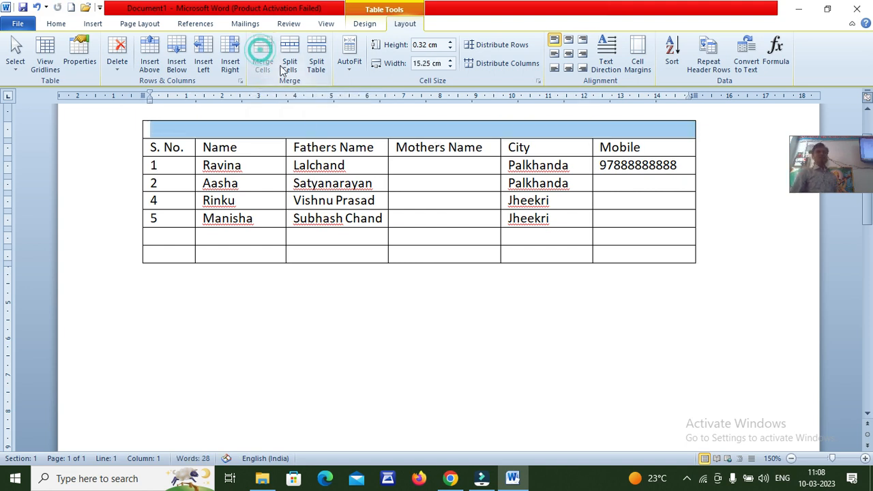
left_click(310, 125)
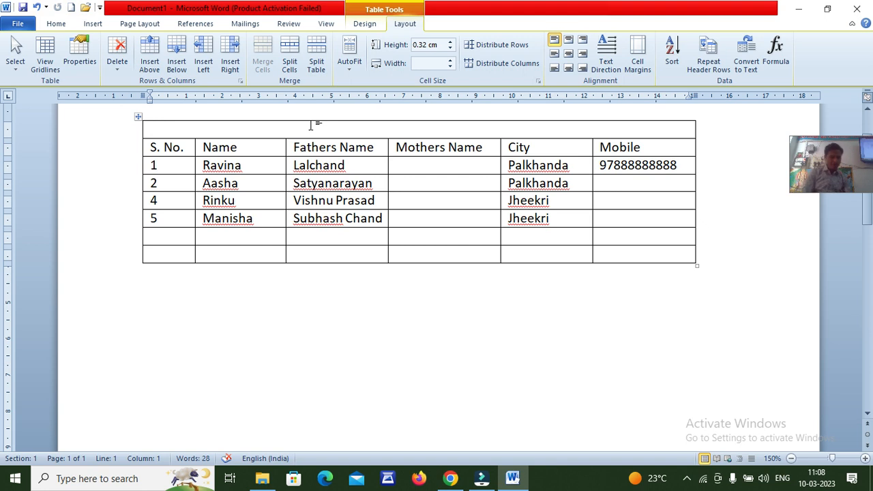
Enter the title 'Maharshi Dayanand Saraswati Computer Raipur' in the merged cell and centre it
type("Maharshi Dayanand Saraswati Computer Raipur")
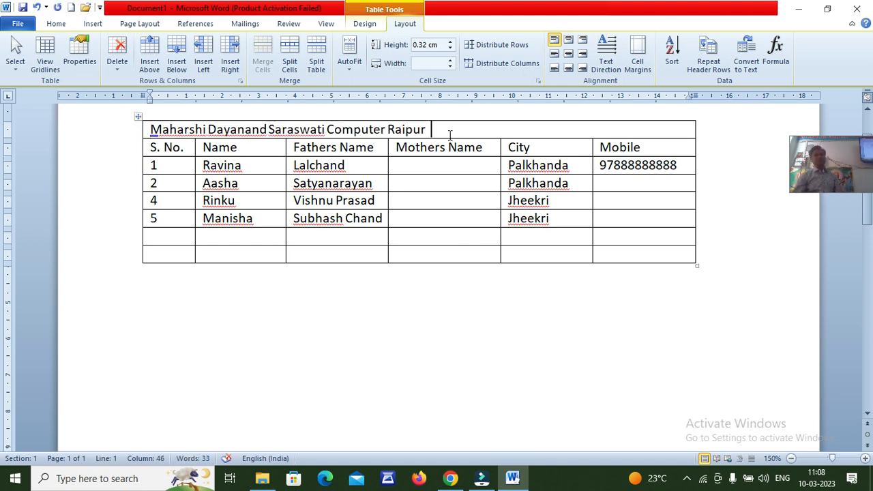
key("ctrl+shift+Left")
key("ctrl+shift+Left")
key("ctrl+shift+Left")
key("ctrl+shift+Left")
key("ctrl+shift+Left")
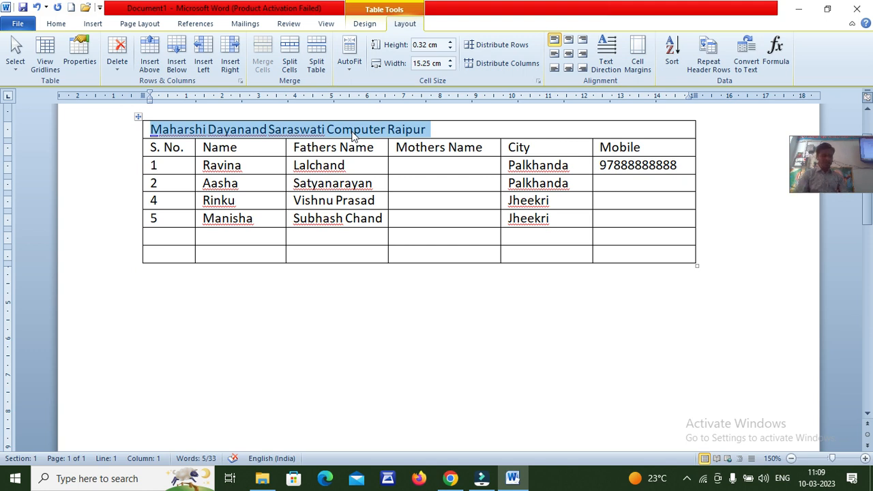
key("ctrl+e")
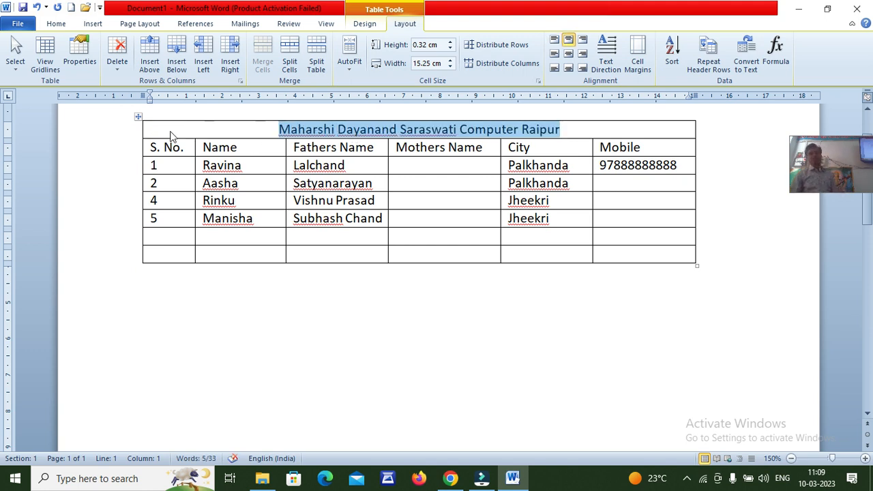
left_click_drag(116, 134, 114, 155)
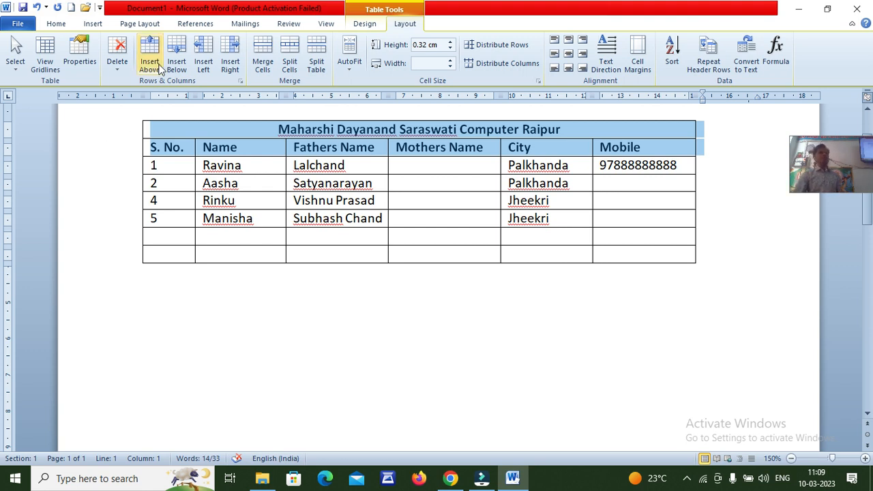
Place the caret below the first table and bring up the Insert Table settings
left_click(87, 26)
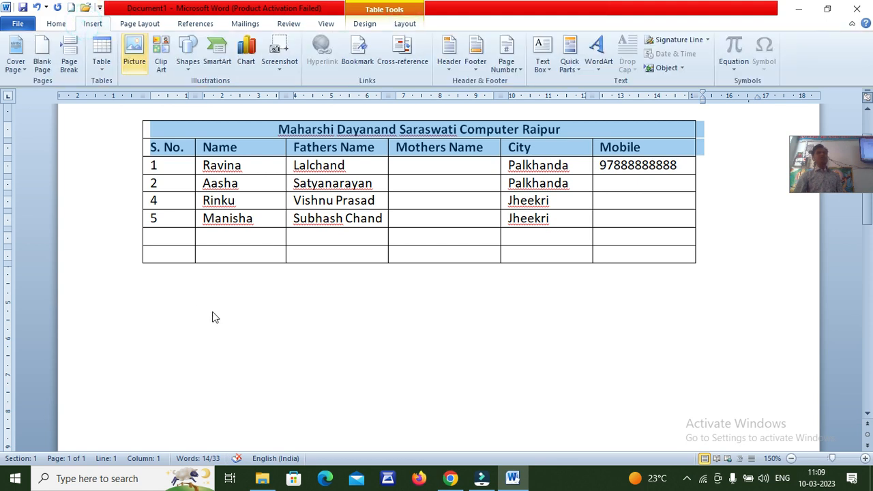
left_click(172, 301)
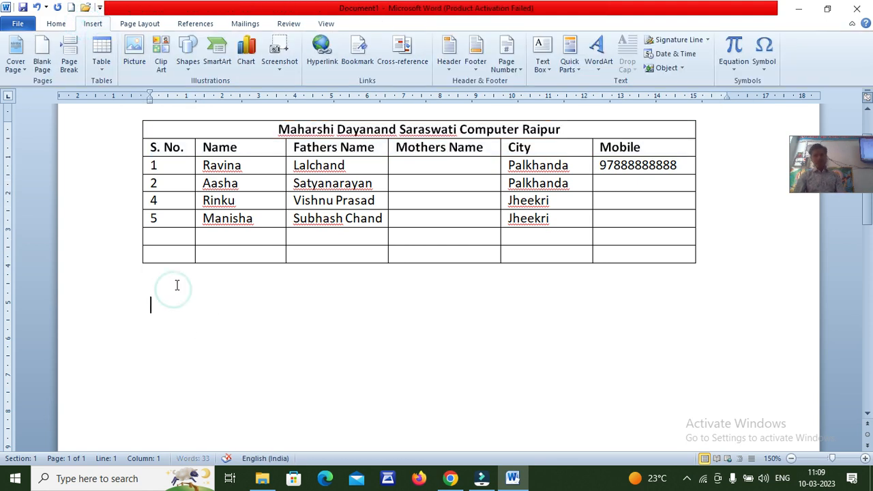
left_click(102, 65)
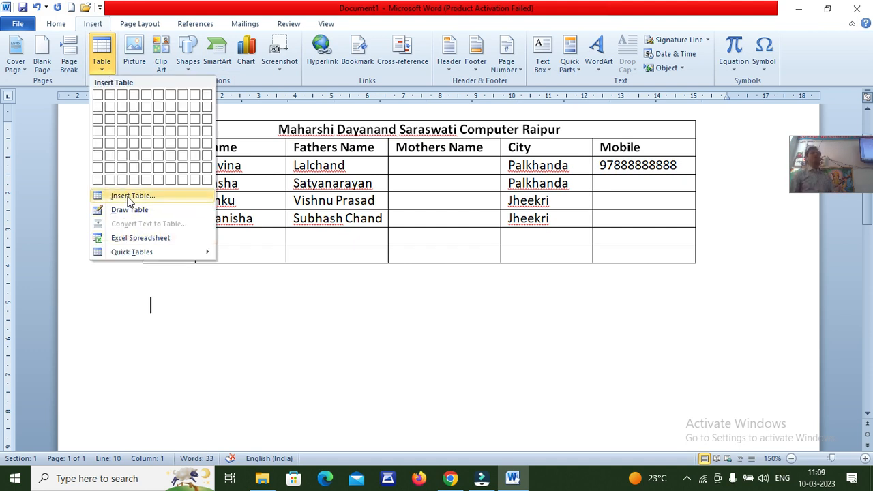
left_click(129, 197)
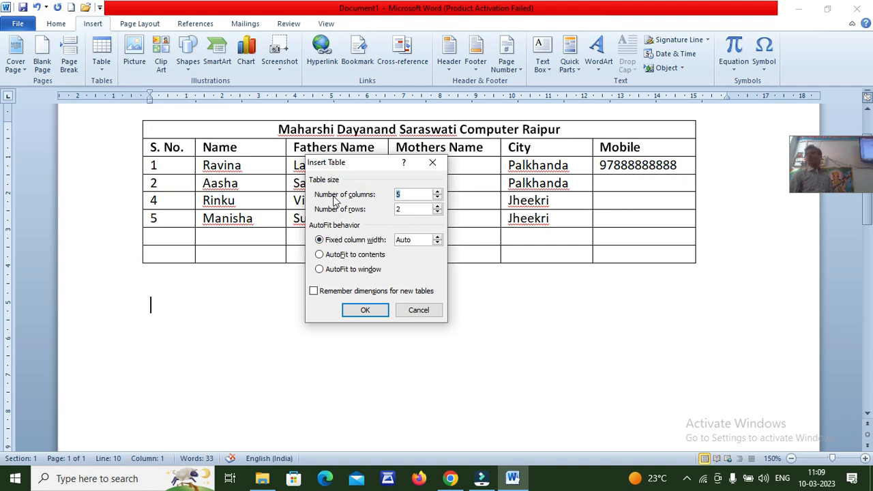
left_click_drag(350, 167, 328, 270)
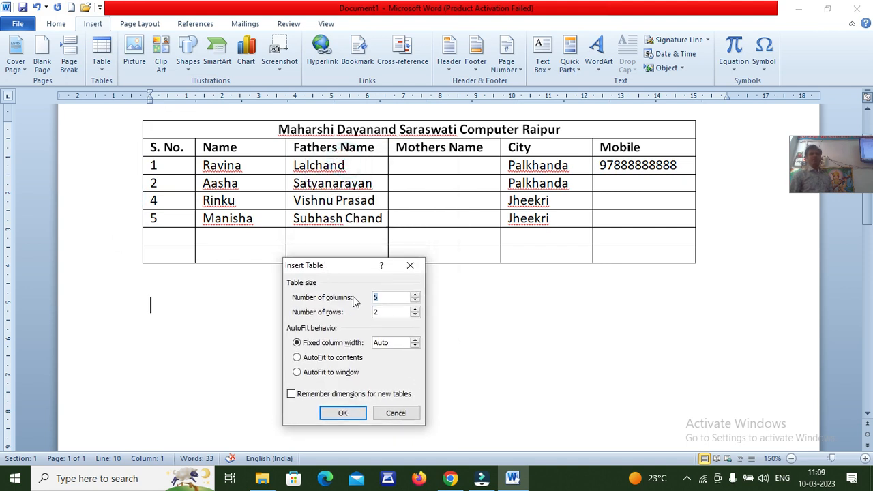
Set 8 columns and 16 rows and insert the new table
double_click(386, 298)
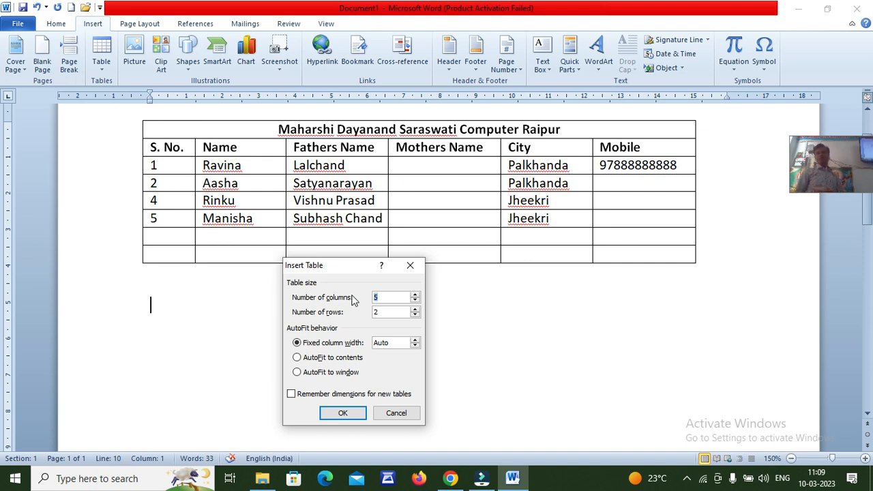
left_click(385, 298)
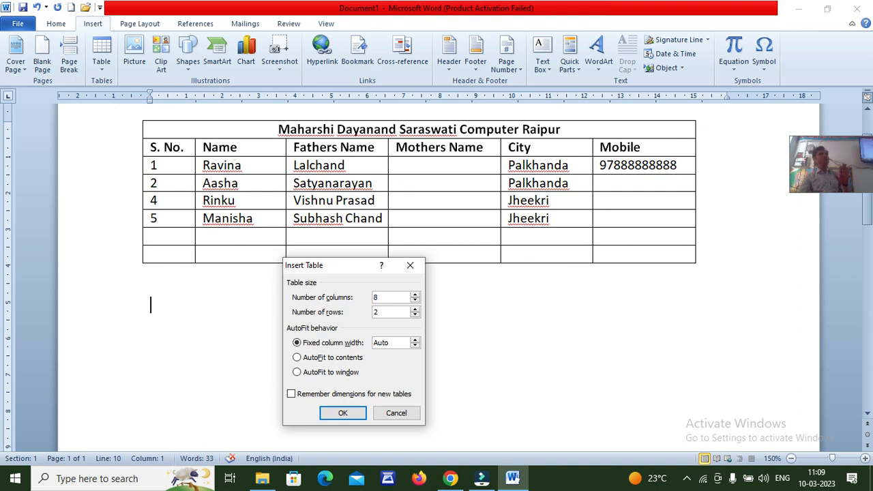
type("8")
double_click(387, 314)
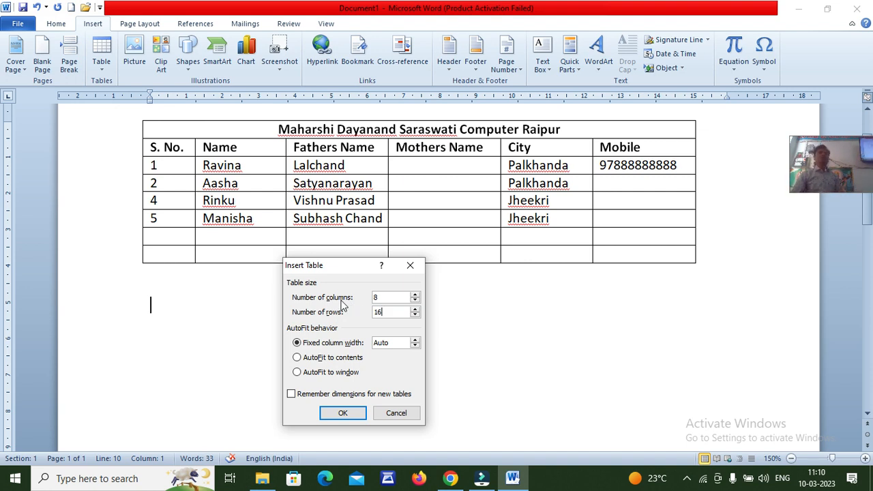
left_click(342, 413)
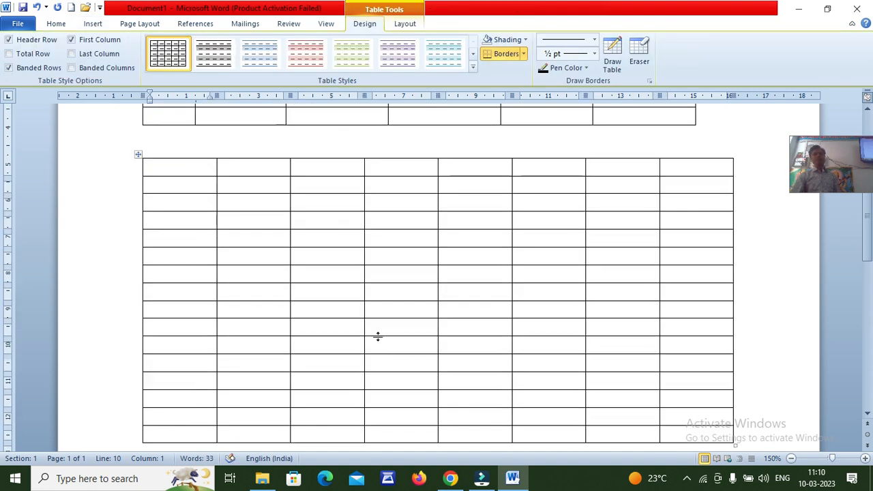
scroll(214, 197, "down", 1)
scroll(214, 197, "up", 1)
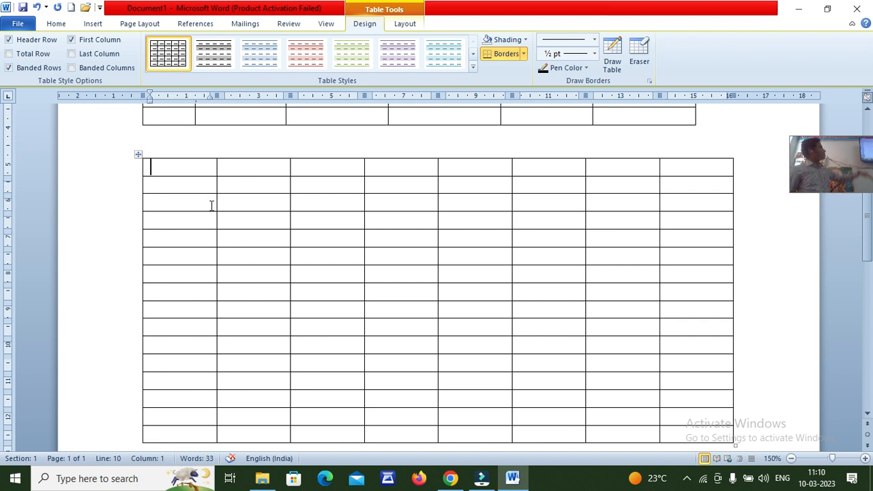
scroll(211, 204, "down", 3)
left_click(202, 286)
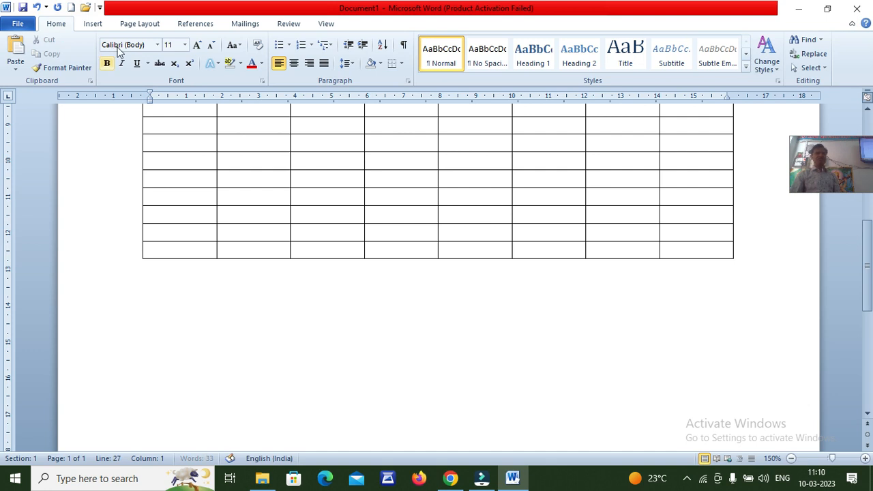
Switch to Draw Table and draw the outer rectangle of a third table
left_click(96, 25)
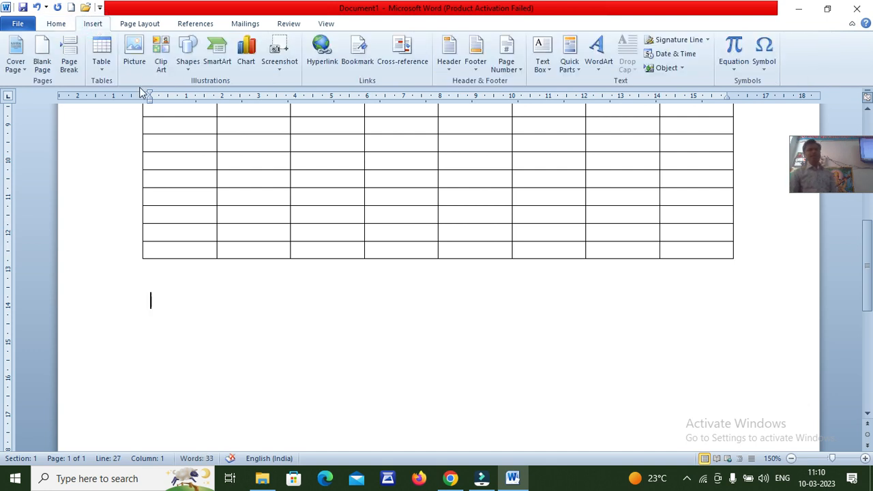
left_click(101, 65)
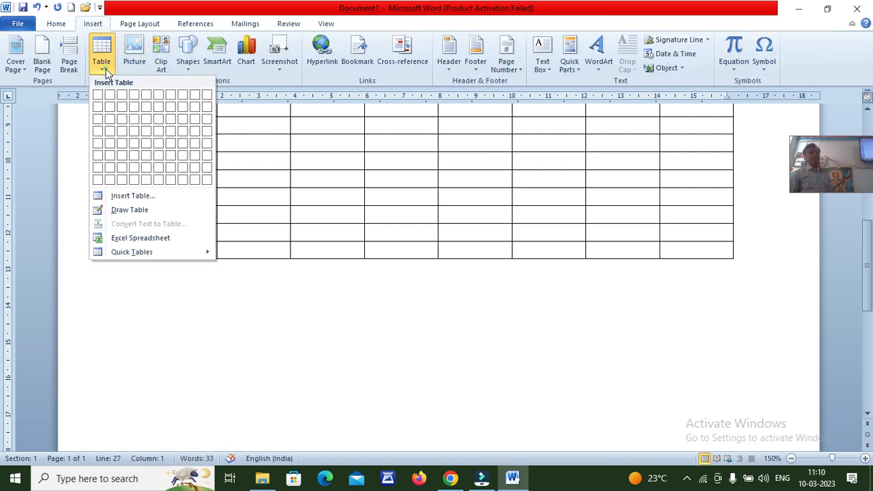
left_click(142, 211)
scroll(171, 293, "down", 3)
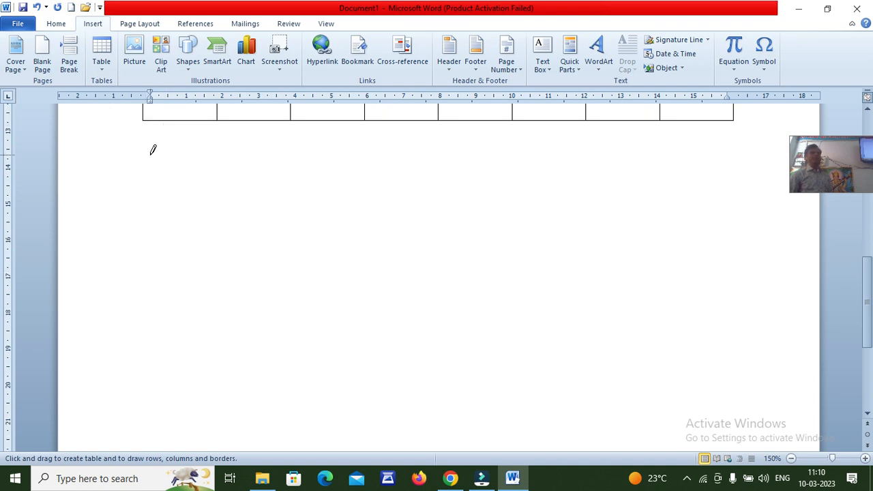
mouse_move(150, 155)
left_mouse_down()
mouse_move(265, 250)
mouse_move(631, 290)
mouse_move(729, 310)
left_mouse_up()
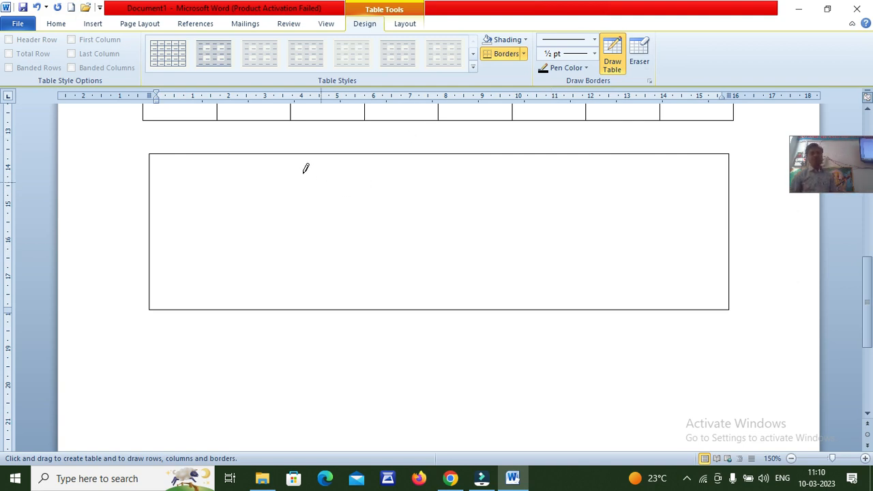
Draw four column dividers and two row dividers, making five columns and three rows
left_click_drag(278, 153, 271, 306)
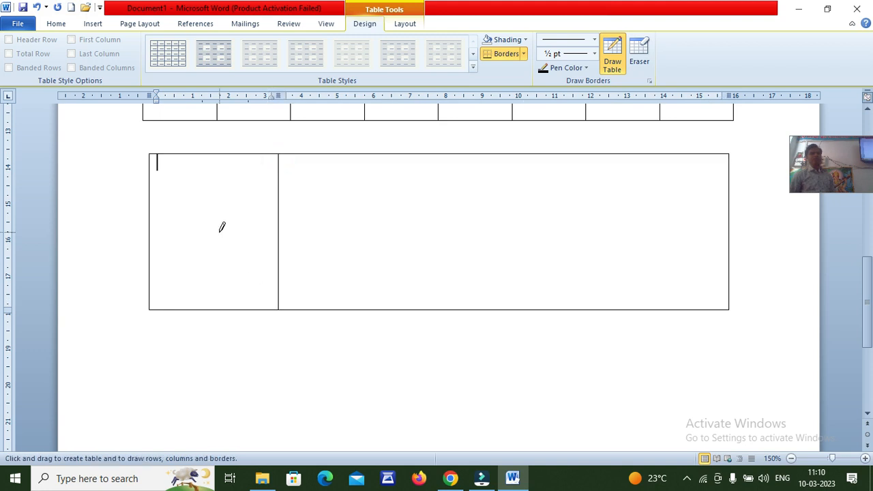
left_click_drag(364, 154, 365, 307)
mouse_move(505, 154)
left_mouse_down()
mouse_move(515, 260)
mouse_move(506, 273)
left_mouse_up()
left_click_drag(617, 155, 628, 268)
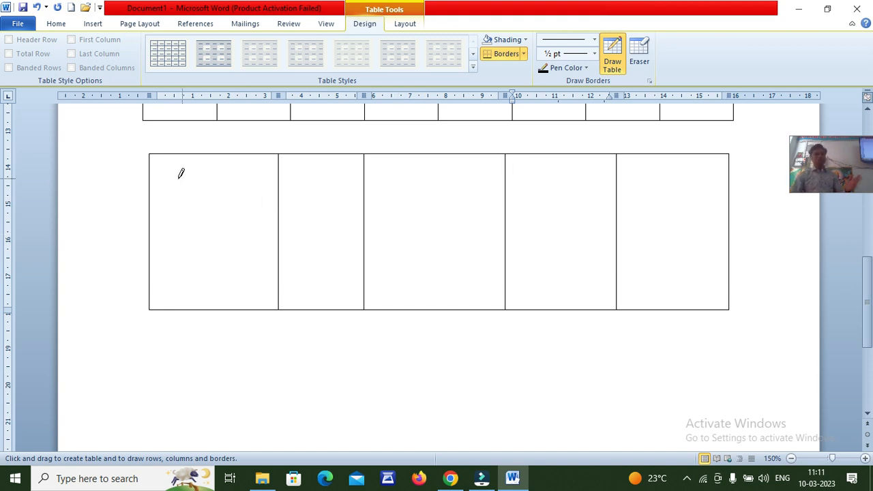
left_click_drag(154, 183, 667, 189)
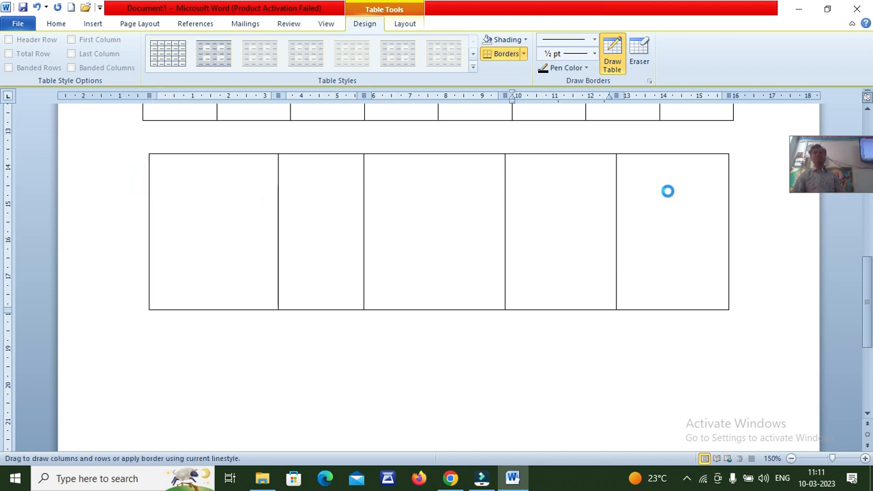
left_click_drag(153, 240, 691, 243)
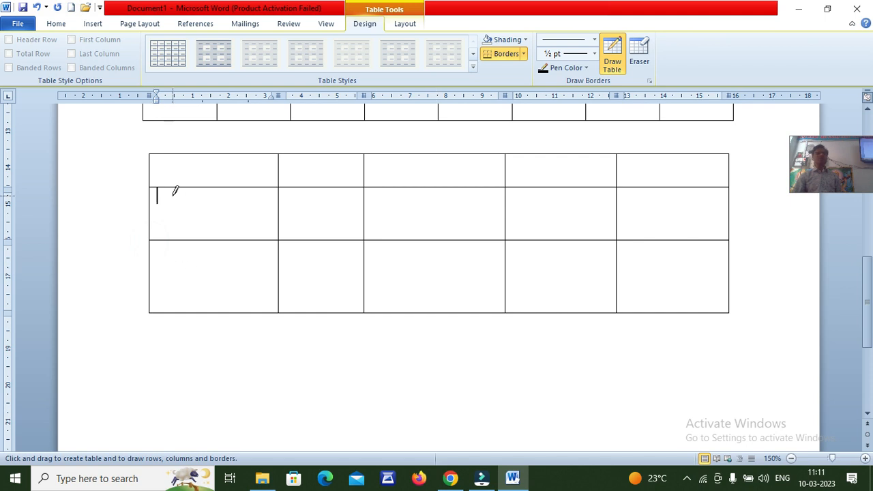